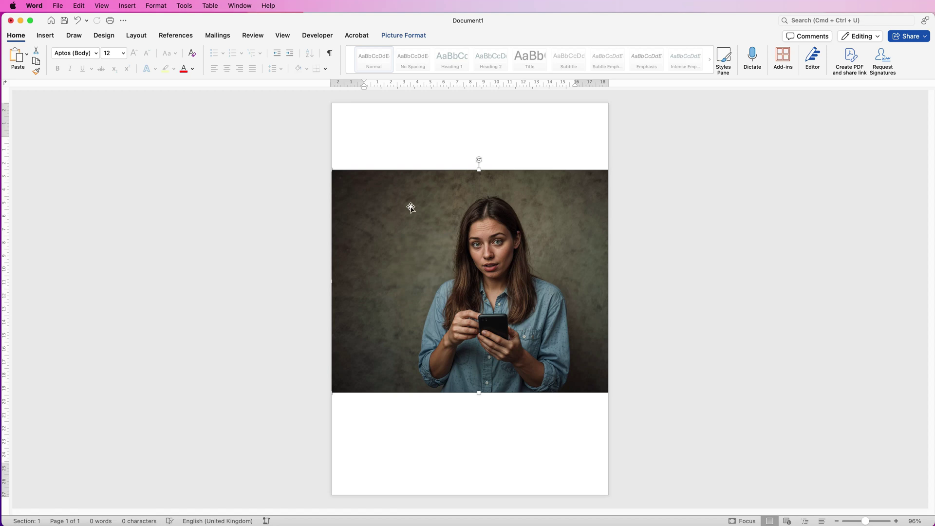
Select the first Draw pen and set it to the second-thinnest stroke thickness.
{"action": "left_click", "coordinate": [77, 39]}
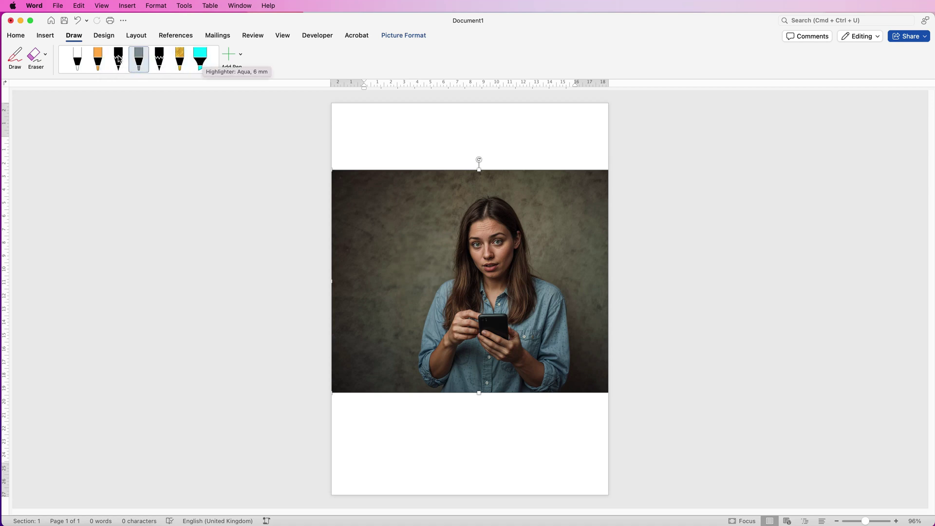
{"action": "left_click", "coordinate": [77, 58]}
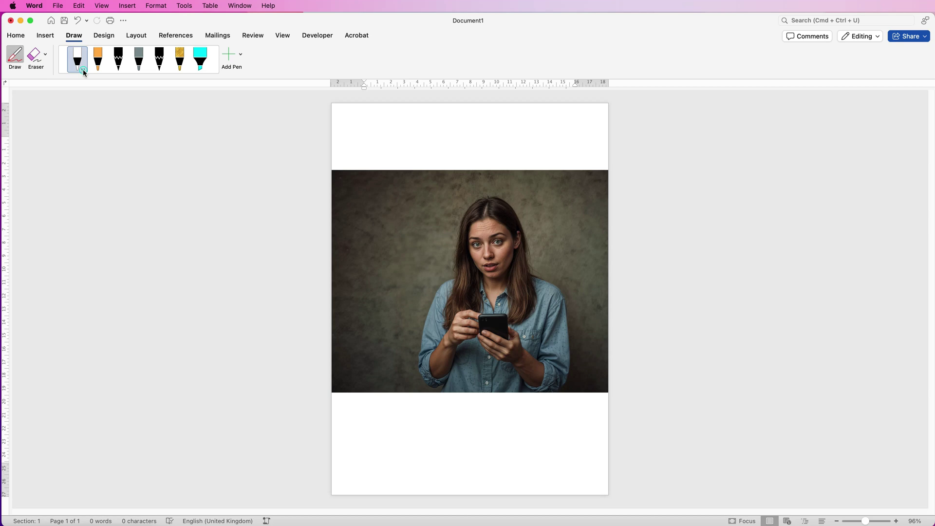
{"action": "left_click", "coordinate": [83, 70]}
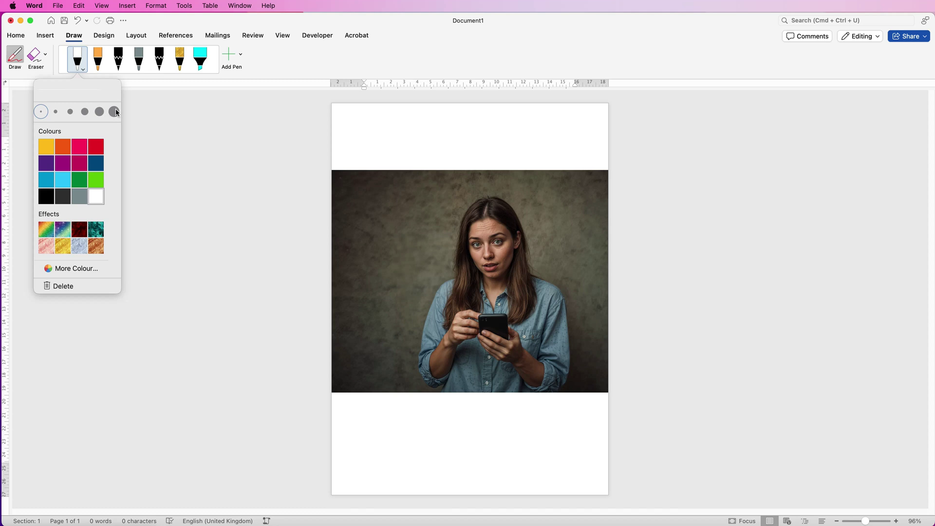
{"action": "left_click", "coordinate": [56, 112]}
Draw a white hat above her head and outline her arms and shirt.
{"action": "left_click", "coordinate": [463, 220]}
{"action": "mouse_move", "coordinate": [461, 219]}
{"action": "left_mouse_down"}
{"action": "mouse_move", "coordinate": [446, 224]}
{"action": "mouse_move", "coordinate": [527, 221]}
{"action": "left_mouse_up"}
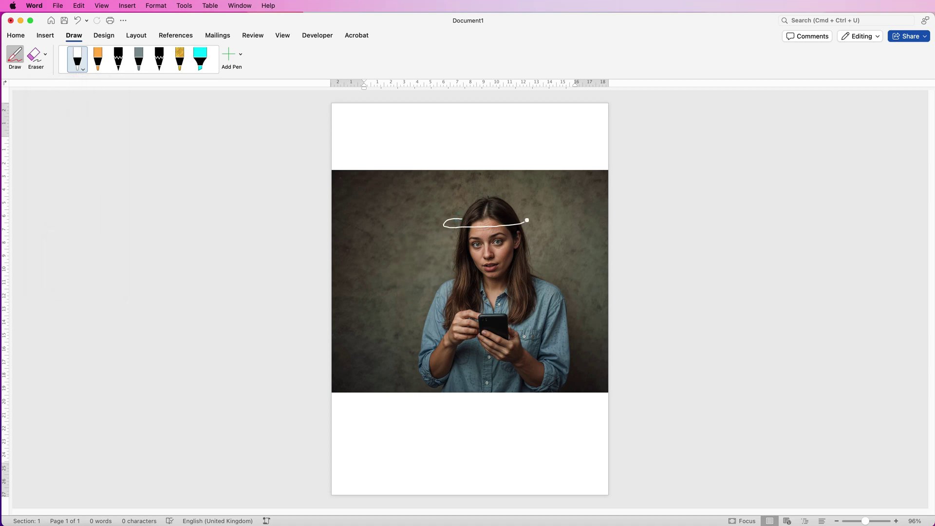
{"action": "mouse_move", "coordinate": [461, 222]}
{"action": "left_mouse_down"}
{"action": "mouse_move", "coordinate": [464, 199]}
{"action": "mouse_move", "coordinate": [491, 188]}
{"action": "mouse_move", "coordinate": [516, 207]}
{"action": "mouse_move", "coordinate": [532, 193]}
{"action": "left_mouse_up"}
{"action": "mouse_move", "coordinate": [532, 276]}
{"action": "left_mouse_down"}
{"action": "mouse_move", "coordinate": [564, 388]}
{"action": "mouse_move", "coordinate": [542, 338]}
{"action": "left_mouse_up"}
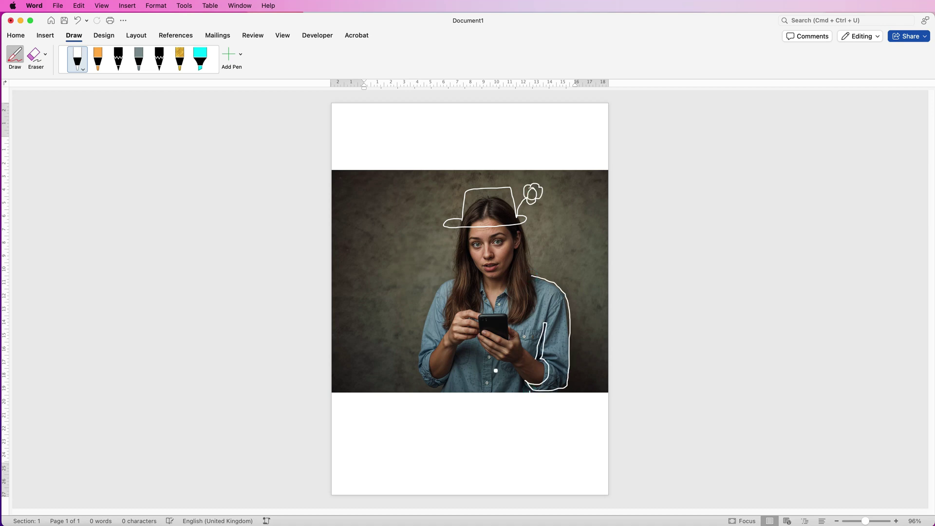
{"action": "left_click_drag", "start_coordinate": [492, 393], "coordinate": [448, 376]}
{"action": "mouse_move", "coordinate": [433, 346]}
{"action": "left_mouse_down"}
{"action": "mouse_move", "coordinate": [449, 375]}
{"action": "mouse_move", "coordinate": [456, 279]}
{"action": "mouse_move", "coordinate": [510, 283]}
{"action": "mouse_move", "coordinate": [490, 313]}
{"action": "left_mouse_up"}
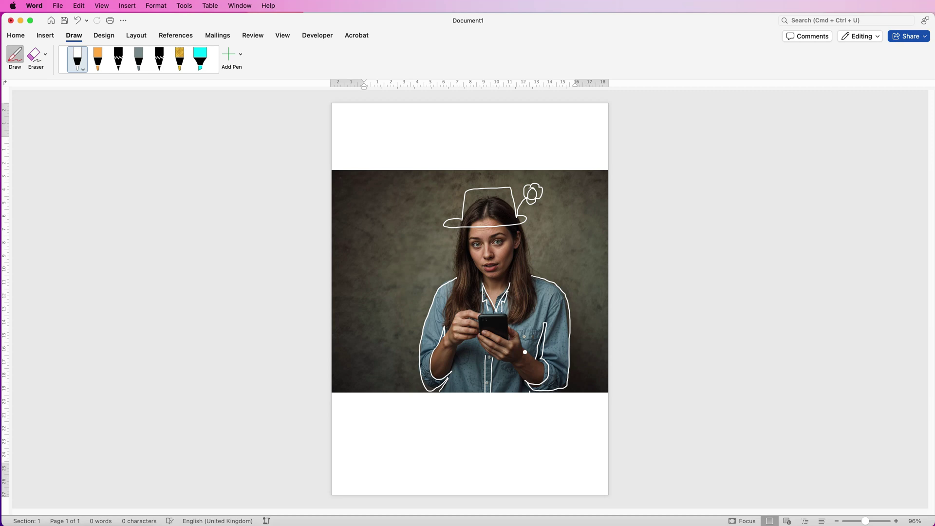
{"action": "left_click_drag", "start_coordinate": [525, 351], "coordinate": [514, 363]}
Add two arrows, the handwritten word 'Text' and a zigzag beneath it.
{"action": "mouse_move", "coordinate": [589, 213]}
{"action": "left_mouse_down"}
{"action": "mouse_move", "coordinate": [543, 253]}
{"action": "mouse_move", "coordinate": [566, 238]}
{"action": "left_mouse_up"}
{"action": "mouse_move", "coordinate": [399, 233]}
{"action": "left_mouse_down"}
{"action": "mouse_move", "coordinate": [430, 265]}
{"action": "mouse_move", "coordinate": [413, 260]}
{"action": "left_mouse_up"}
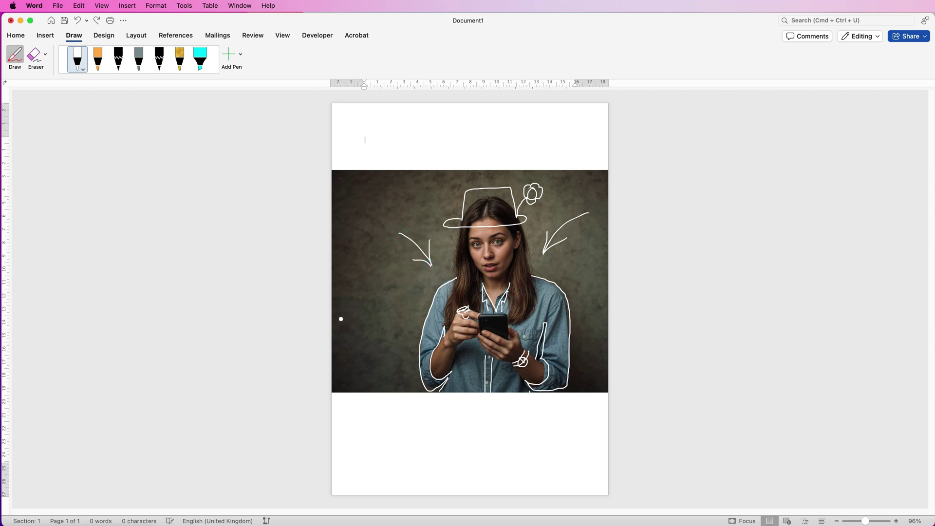
{"action": "mouse_move", "coordinate": [339, 319]}
{"action": "left_mouse_down"}
{"action": "mouse_move", "coordinate": [357, 296]}
{"action": "mouse_move", "coordinate": [352, 333]}
{"action": "mouse_move", "coordinate": [374, 315]}
{"action": "mouse_move", "coordinate": [383, 322]}
{"action": "left_mouse_up"}
{"action": "mouse_move", "coordinate": [389, 283]}
{"action": "left_mouse_down"}
{"action": "mouse_move", "coordinate": [392, 315]}
{"action": "mouse_move", "coordinate": [398, 286]}
{"action": "left_mouse_up"}
{"action": "left_click_drag", "start_coordinate": [350, 348], "coordinate": [386, 350]}
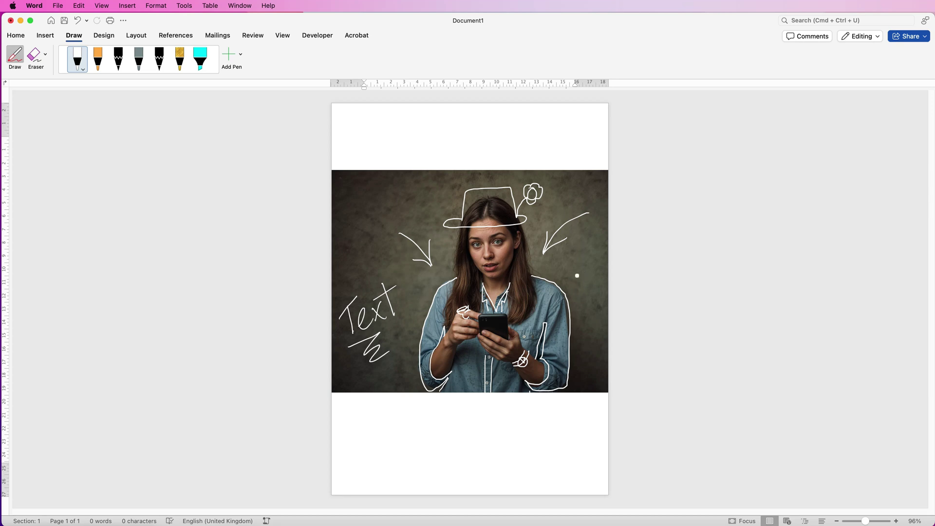
Undo all the white ink strokes and leave inking mode.
{"action": "key", "text": "super+z"}
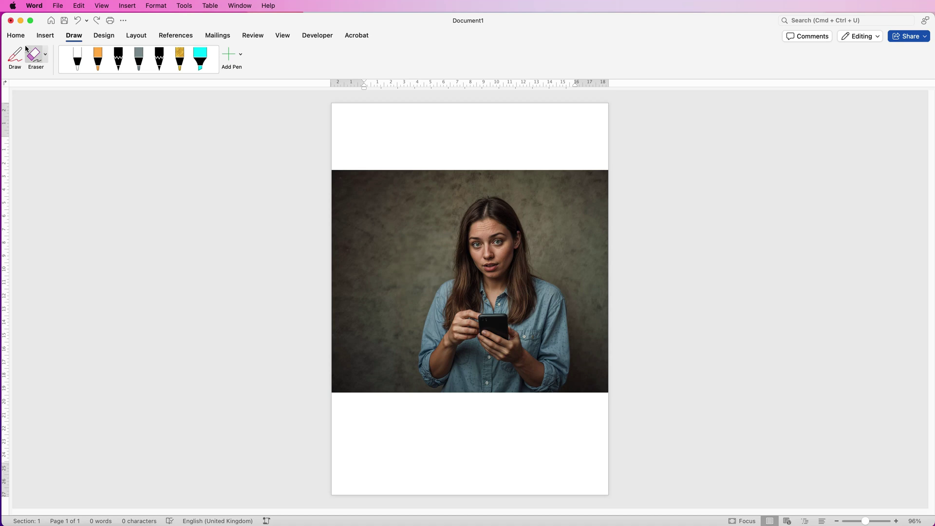
{"action": "left_click", "coordinate": [15, 54]}
{"action": "left_click", "coordinate": [19, 38]}
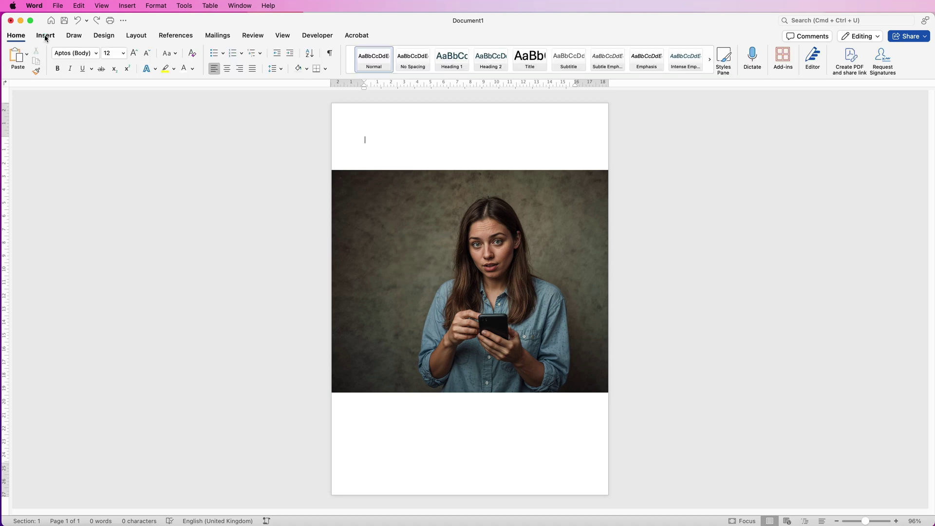
Draw a horizontal text box over the photo's upper left.
{"action": "left_click", "coordinate": [45, 37]}
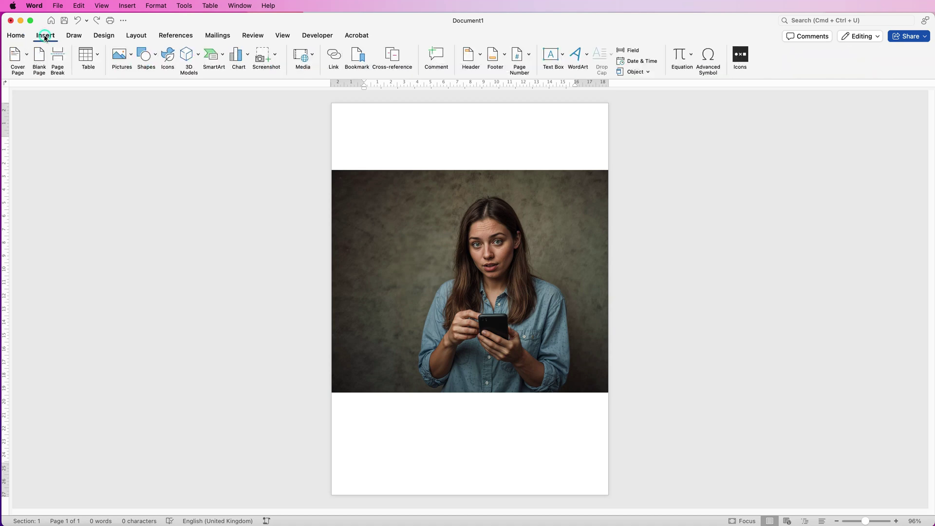
{"action": "left_click", "coordinate": [563, 55]}
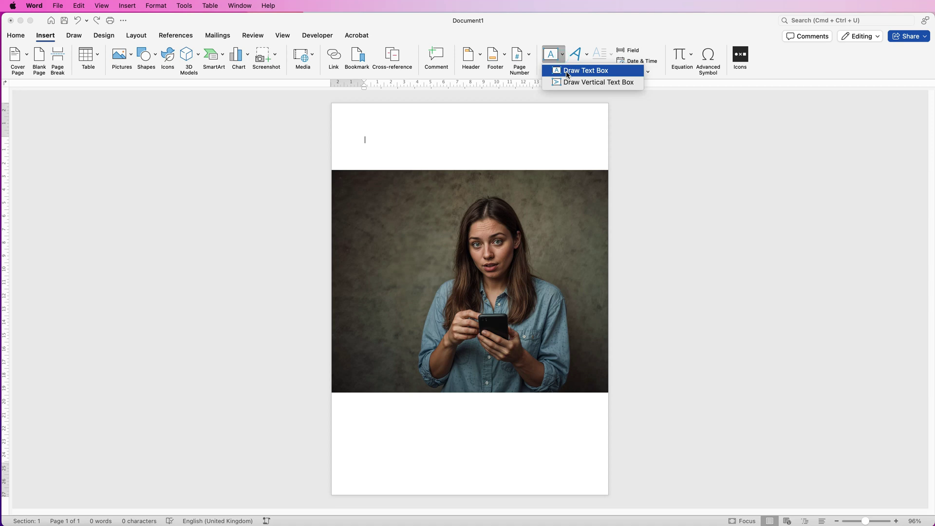
{"action": "left_click", "coordinate": [569, 71]}
{"action": "mouse_move", "coordinate": [370, 204]}
{"action": "left_mouse_down"}
{"action": "mouse_move", "coordinate": [389, 246]}
{"action": "mouse_move", "coordinate": [469, 284]}
{"action": "mouse_move", "coordinate": [453, 284]}
{"action": "left_mouse_up"}
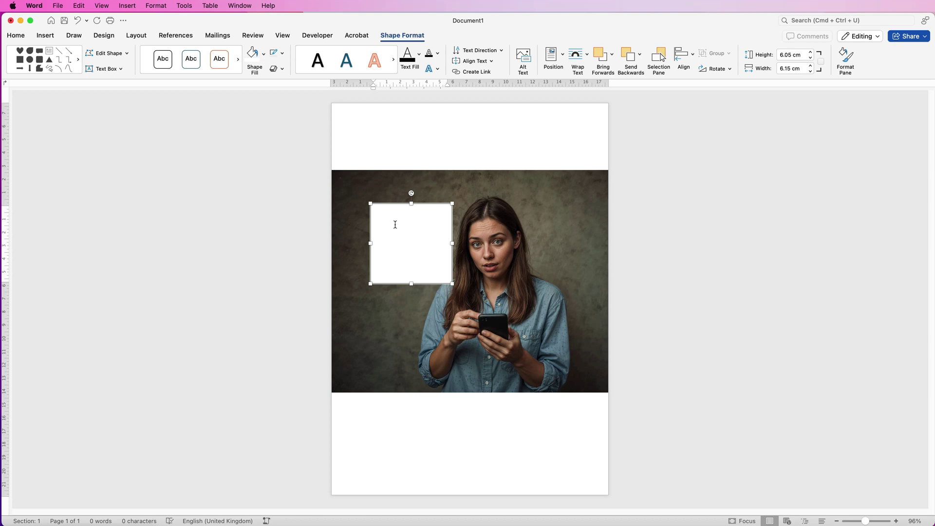
Set the letter S in the text box to Baskerville Old Face.
{"action": "key", "text": "super+a"}
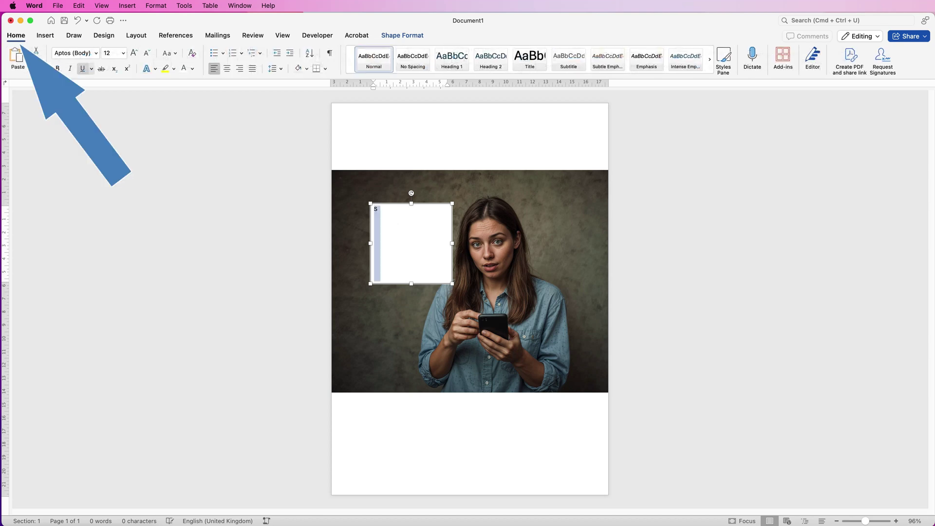
{"action": "left_click", "coordinate": [96, 53]}
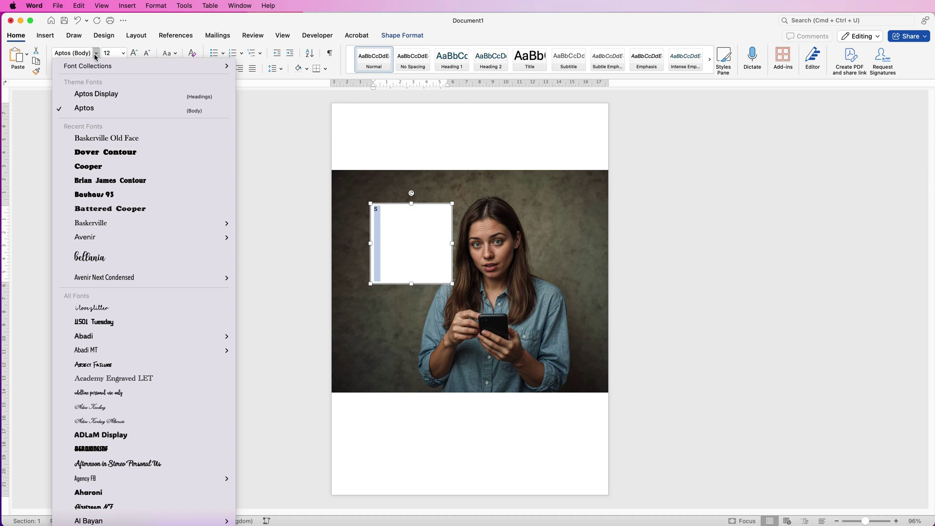
{"action": "left_click", "coordinate": [105, 139]}
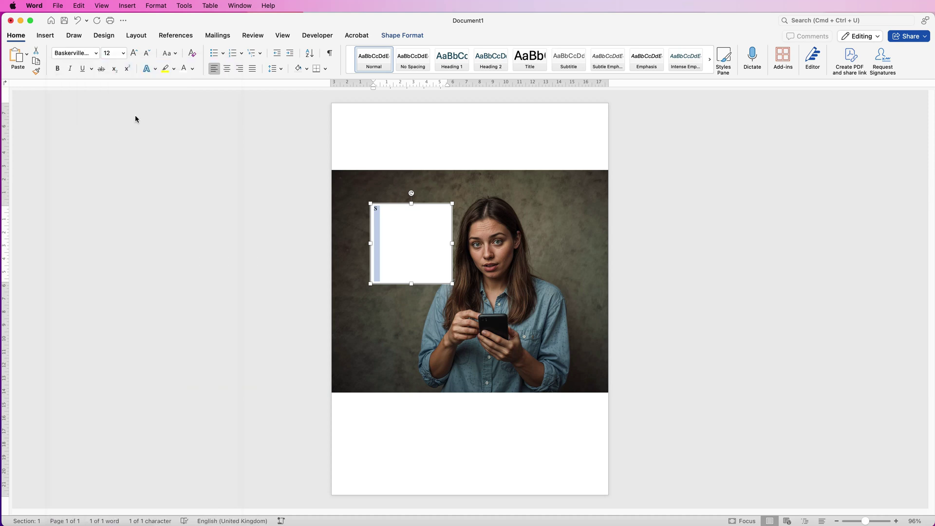
Increase the S font size step by step up to 140 pt.
{"action": "left_click", "coordinate": [135, 56]}
{"action": "left_click", "coordinate": [135, 57]}
{"action": "left_click", "coordinate": [134, 56]}
{"action": "left_click", "coordinate": [135, 56]}
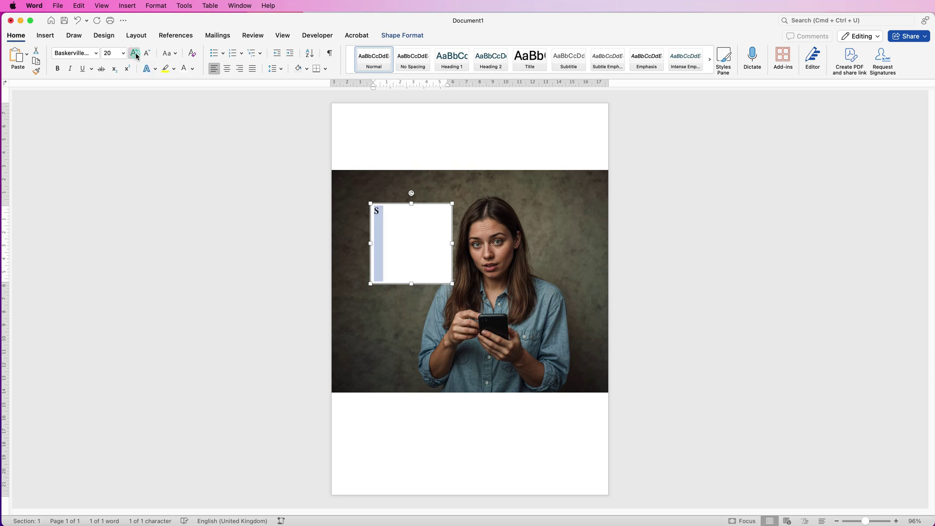
{"action": "left_click", "coordinate": [136, 56]}
{"action": "left_click", "coordinate": [136, 56]}
{"action": "left_click", "coordinate": [135, 56]}
{"action": "left_click", "coordinate": [135, 56]}
{"action": "left_click", "coordinate": [134, 56]}
{"action": "left_click", "coordinate": [135, 56]}
{"action": "left_click", "coordinate": [134, 56]}
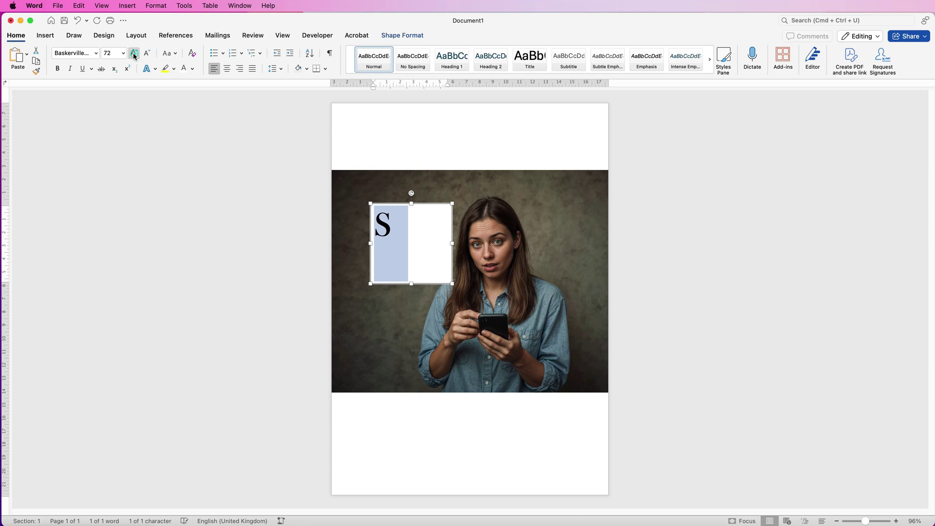
{"action": "left_click", "coordinate": [135, 56]}
{"action": "left_click", "coordinate": [135, 57]}
{"action": "left_click", "coordinate": [136, 56]}
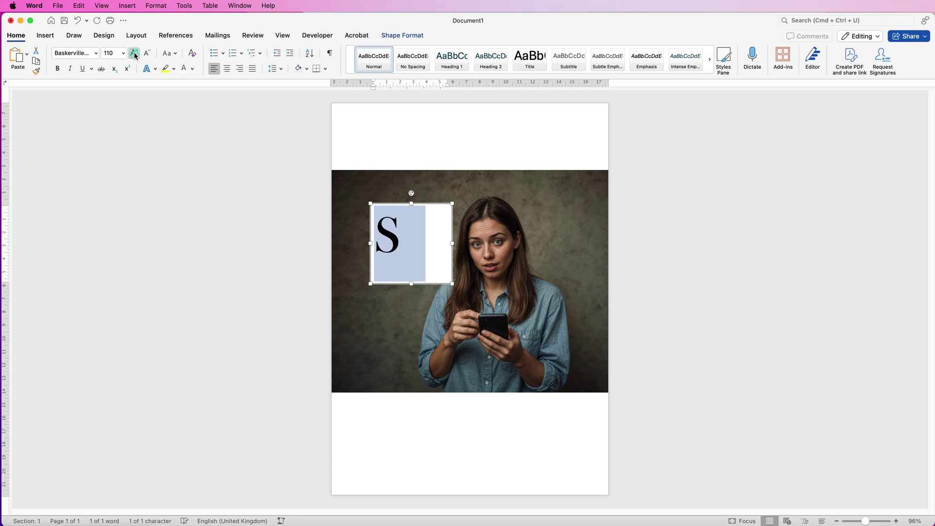
{"action": "left_click", "coordinate": [135, 56]}
{"action": "left_click", "coordinate": [135, 56]}
{"action": "left_click", "coordinate": [135, 57]}
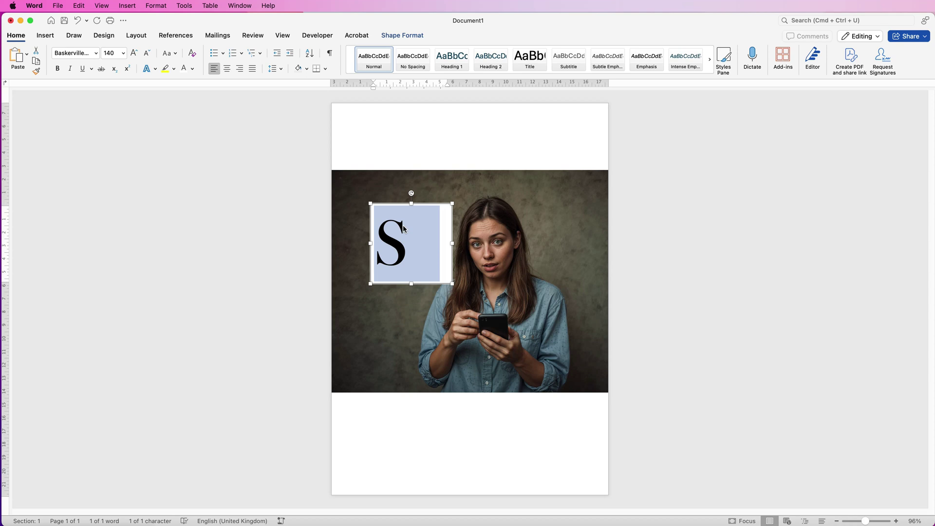
Give the text box No Outline and No Fill.
{"action": "left_click", "coordinate": [417, 36]}
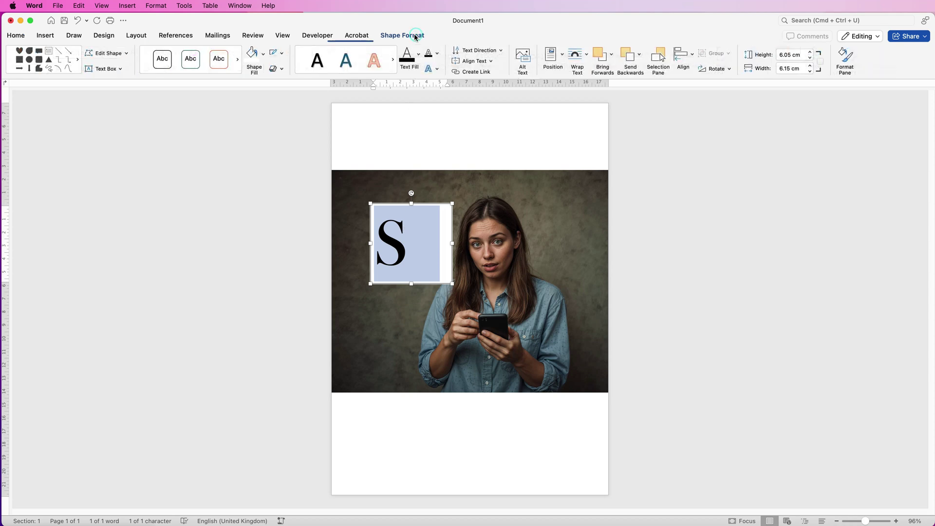
{"action": "left_click", "coordinate": [282, 54]}
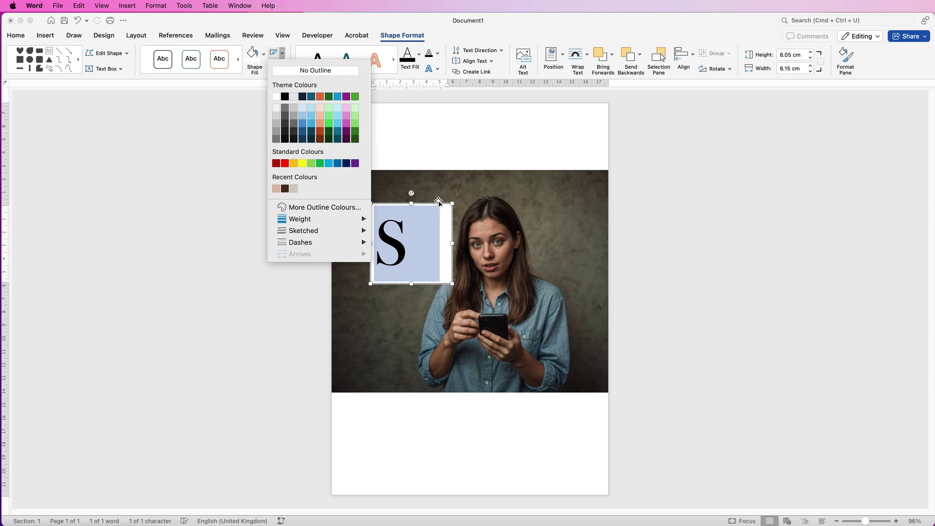
{"action": "left_click", "coordinate": [315, 71]}
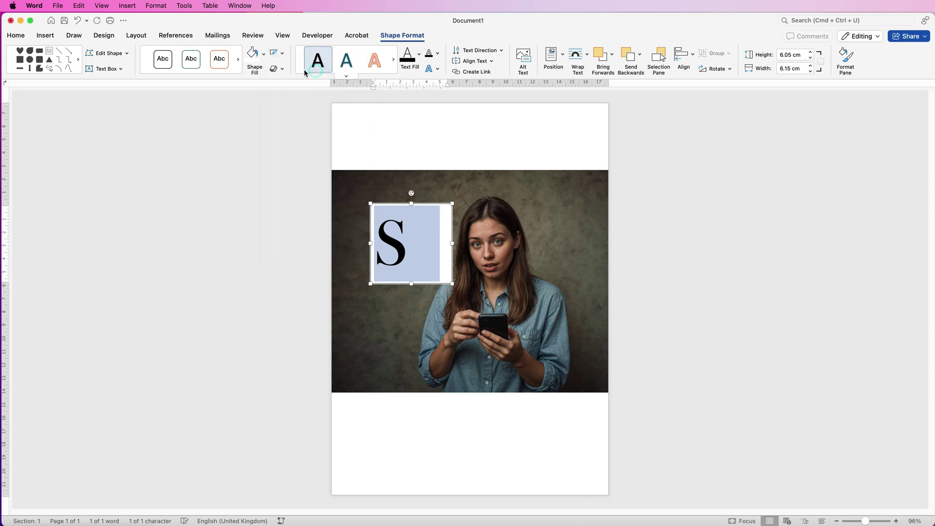
{"action": "left_click", "coordinate": [264, 55]}
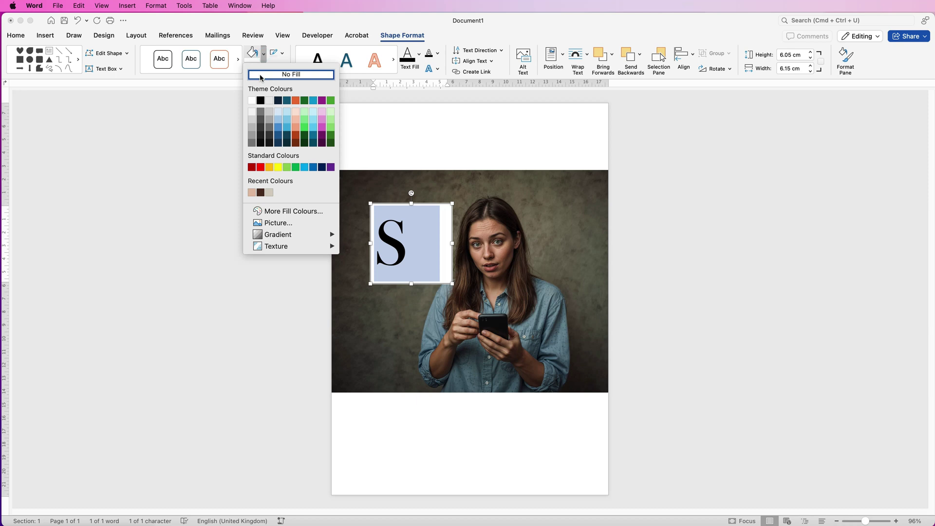
{"action": "left_click", "coordinate": [265, 75]}
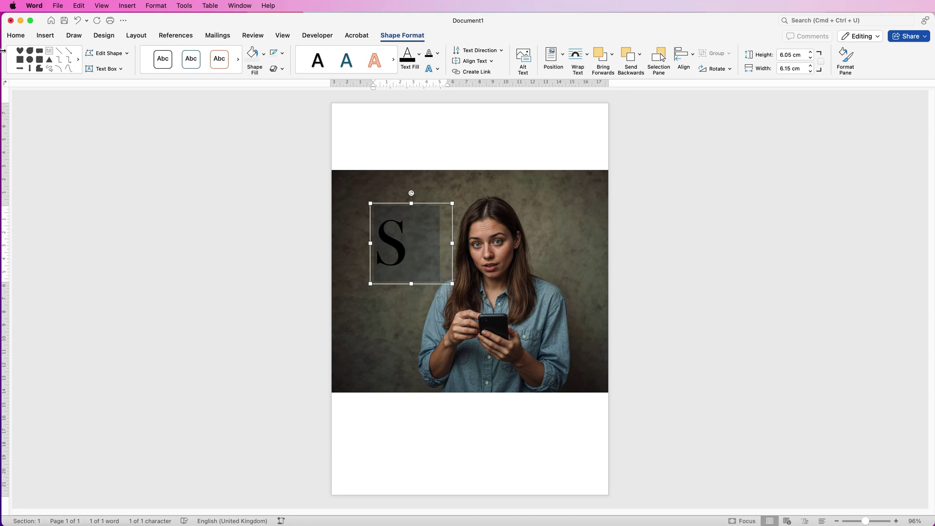
Set the letter S font colour to white and deselect the box.
{"action": "left_click", "coordinate": [20, 37]}
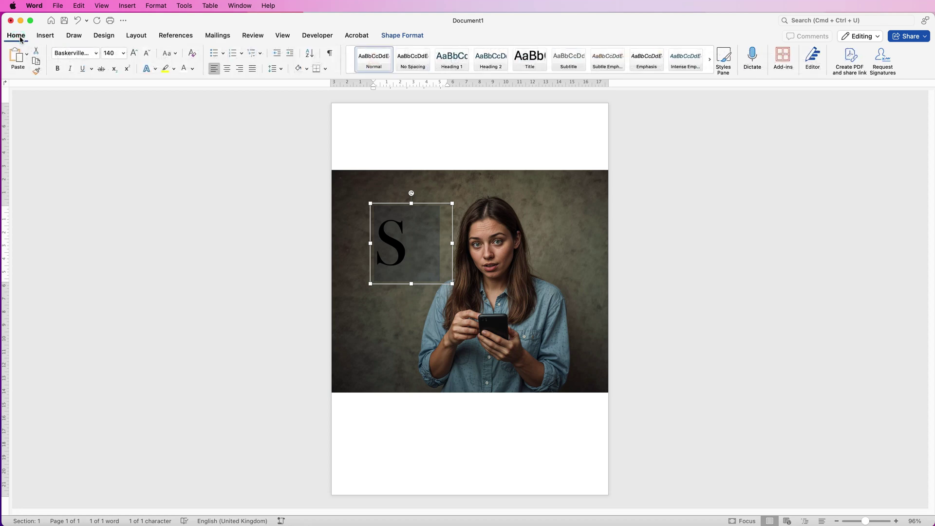
{"action": "left_click", "coordinate": [193, 69]}
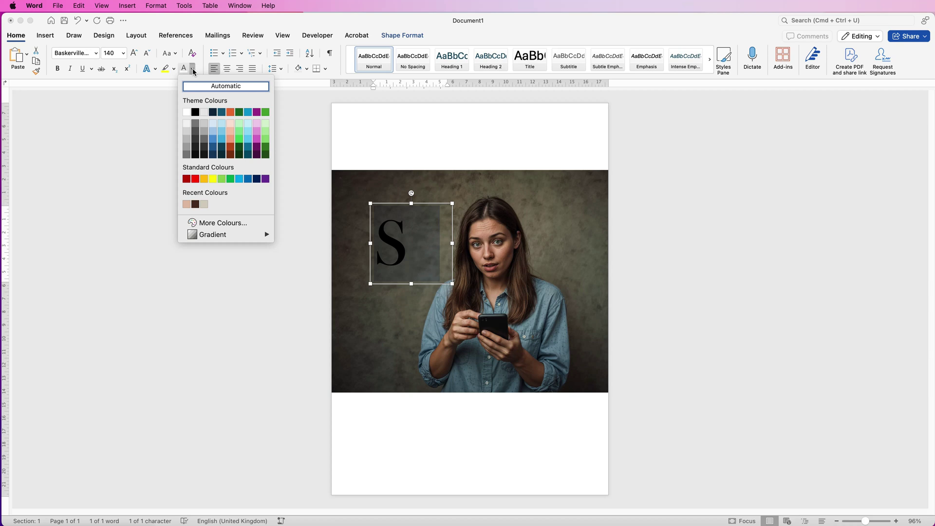
{"action": "left_click", "coordinate": [186, 112]}
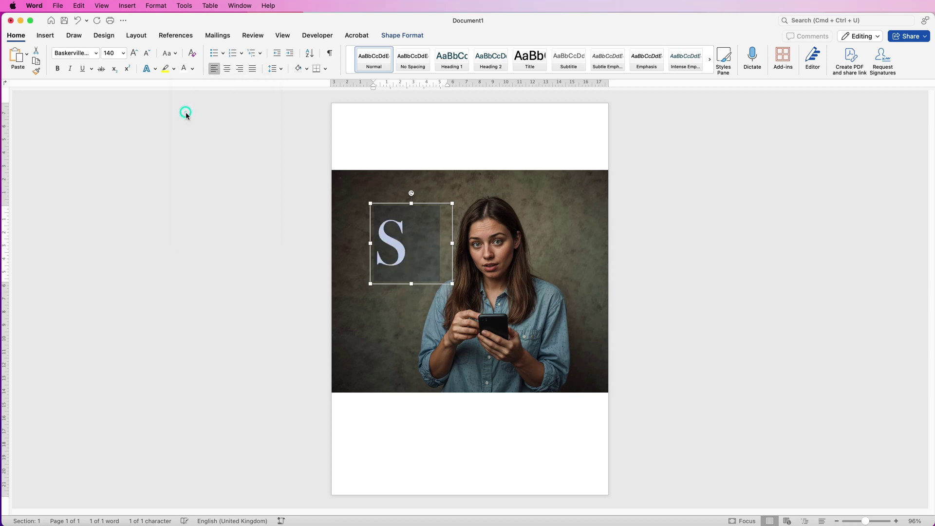
{"action": "left_click", "coordinate": [409, 307]}
Shift the S box slightly right and duplicate it down onto her face.
{"action": "left_click", "coordinate": [416, 253]}
{"action": "left_click_drag", "start_coordinate": [415, 254], "coordinate": [440, 253]}
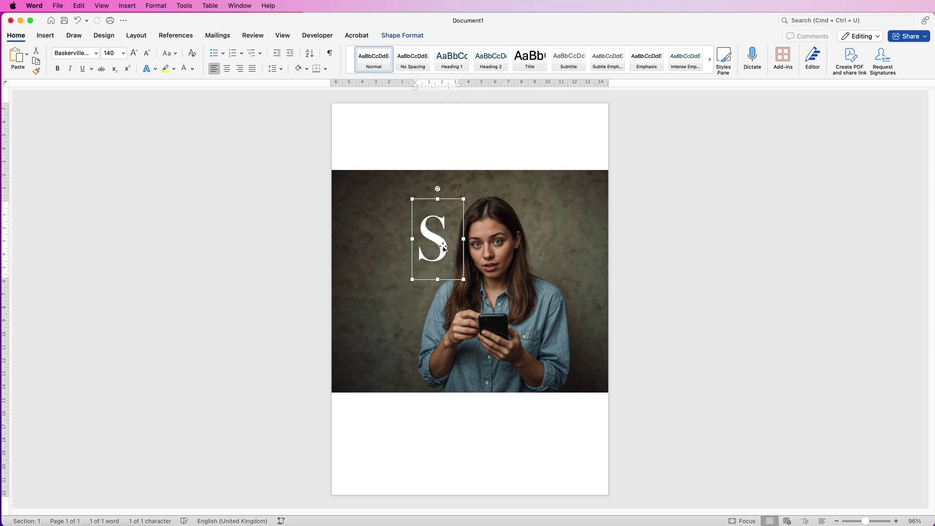
{"action": "left_click_drag", "start_coordinate": [443, 245], "coordinate": [516, 287]}
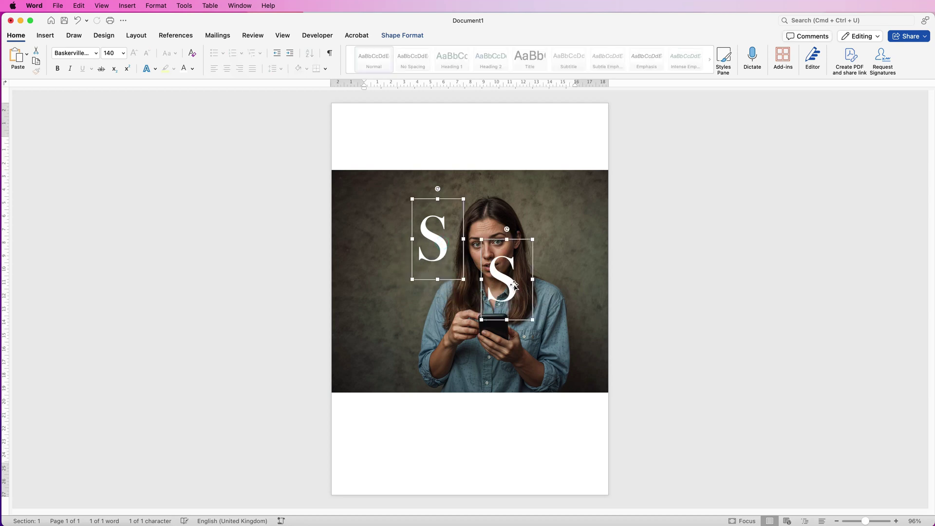
Replace the copy's S with 'h' and rotate the box about 90 degrees.
{"action": "left_click", "coordinate": [513, 284]}
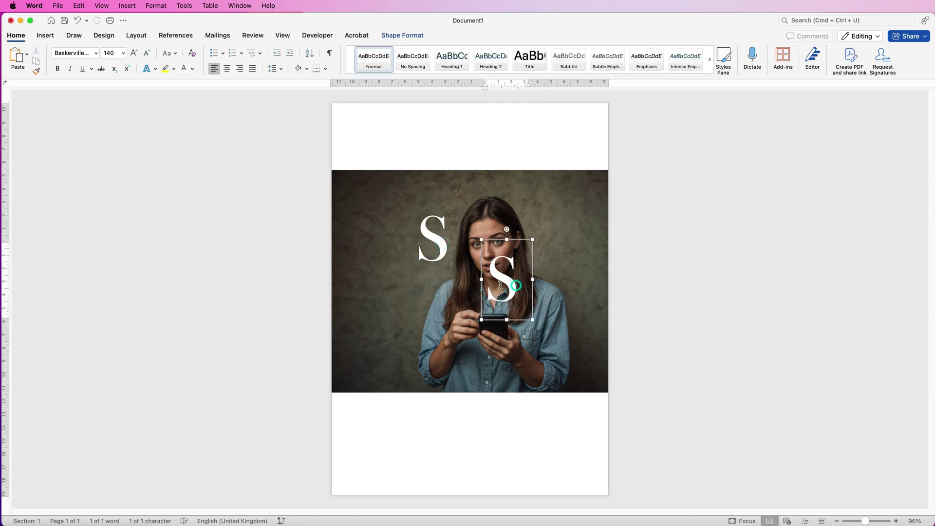
{"action": "left_click", "coordinate": [493, 323]}
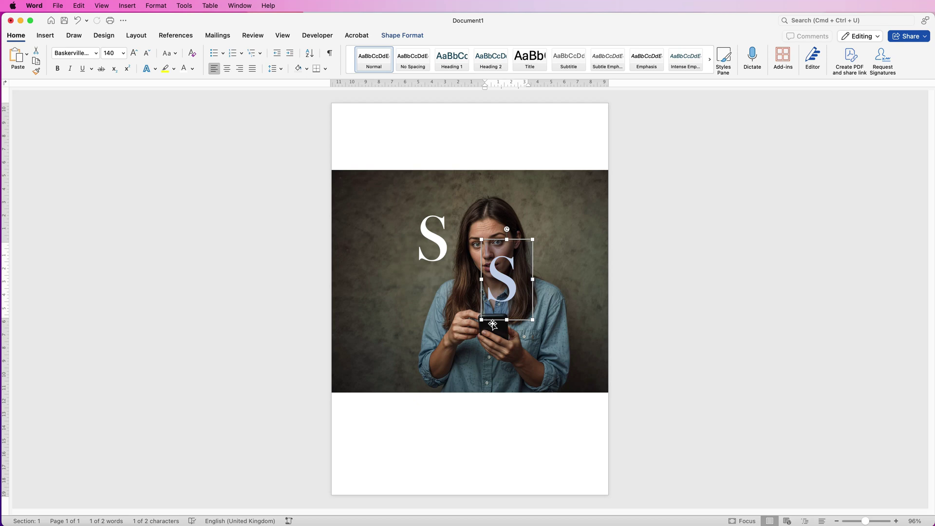
{"action": "key", "text": "BackSpace"}
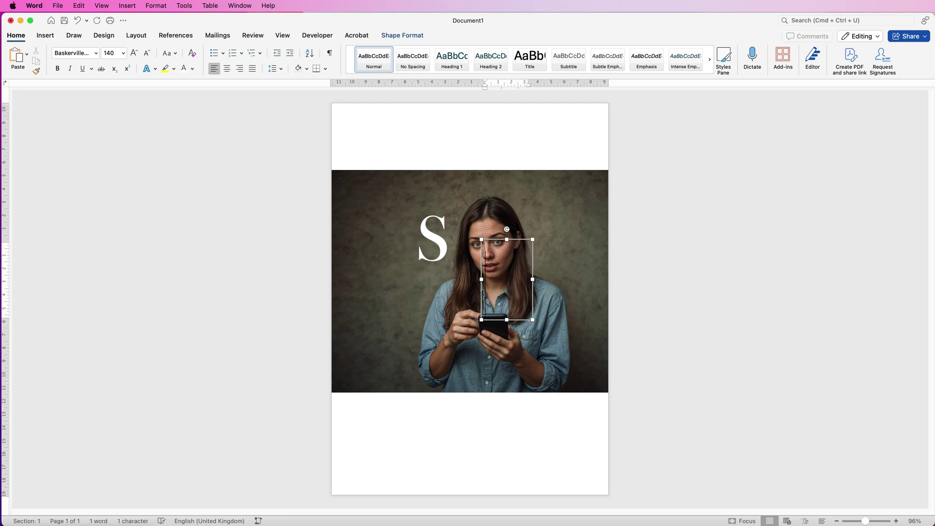
{"action": "type", "text": "h"}
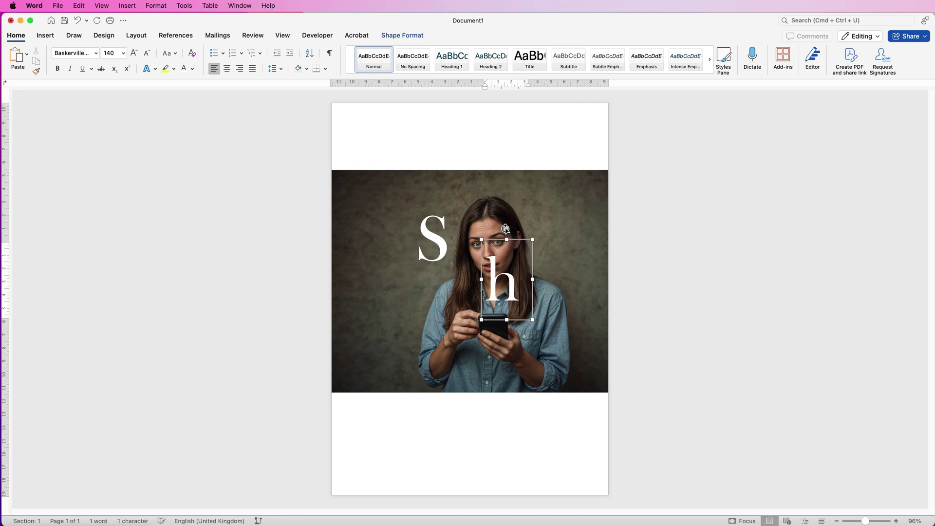
{"action": "left_click_drag", "start_coordinate": [506, 229], "coordinate": [444, 297]}
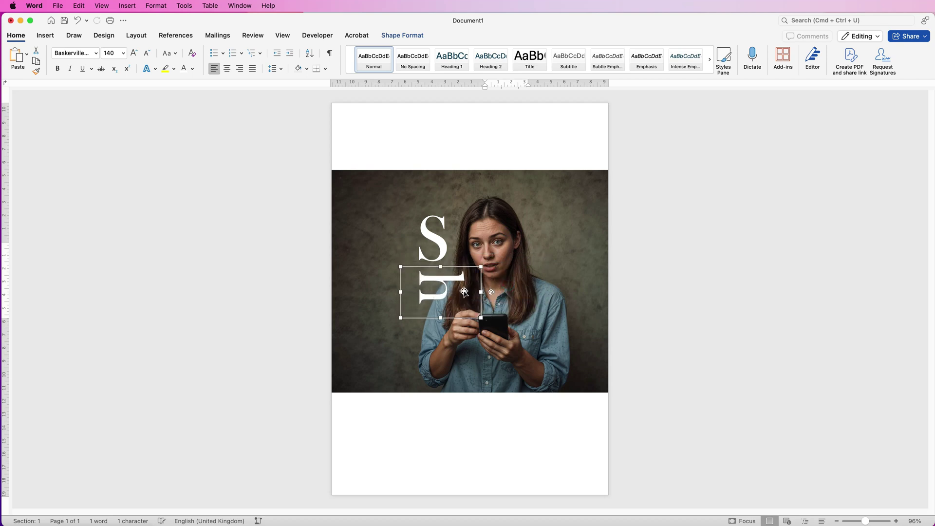
Enlarge the sideways h to 170 pt and nudge it slightly right.
{"action": "left_click", "coordinate": [133, 54]}
{"action": "left_click", "coordinate": [133, 54]}
{"action": "left_click", "coordinate": [134, 53]}
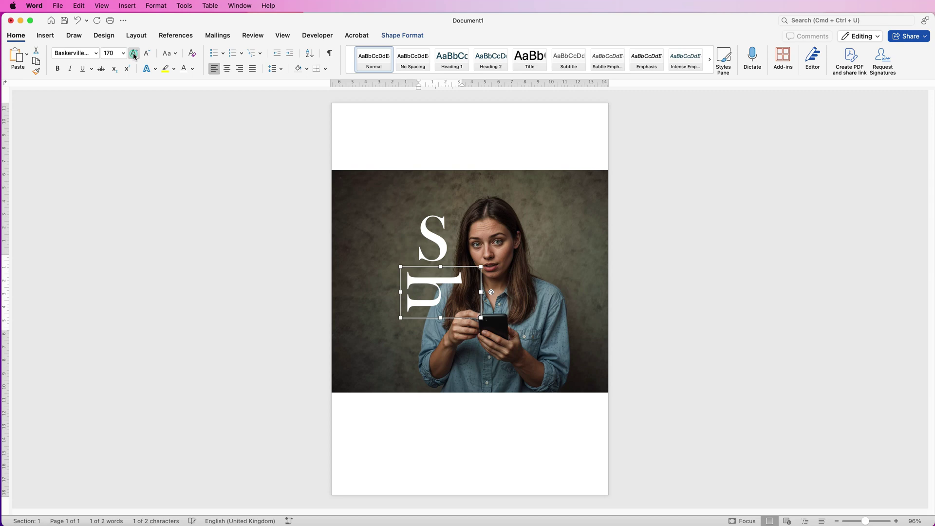
{"action": "left_click_drag", "start_coordinate": [432, 286], "coordinate": [445, 286]}
Copy the S box right of her head, change it to 'o' at 210 pt.
{"action": "left_click", "coordinate": [431, 235]}
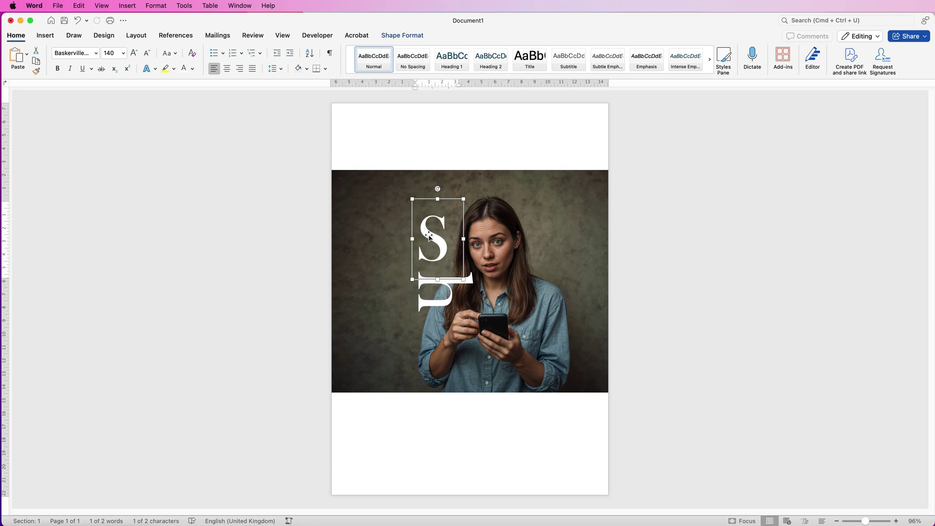
{"action": "left_click_drag", "start_coordinate": [430, 237], "coordinate": [544, 240]}
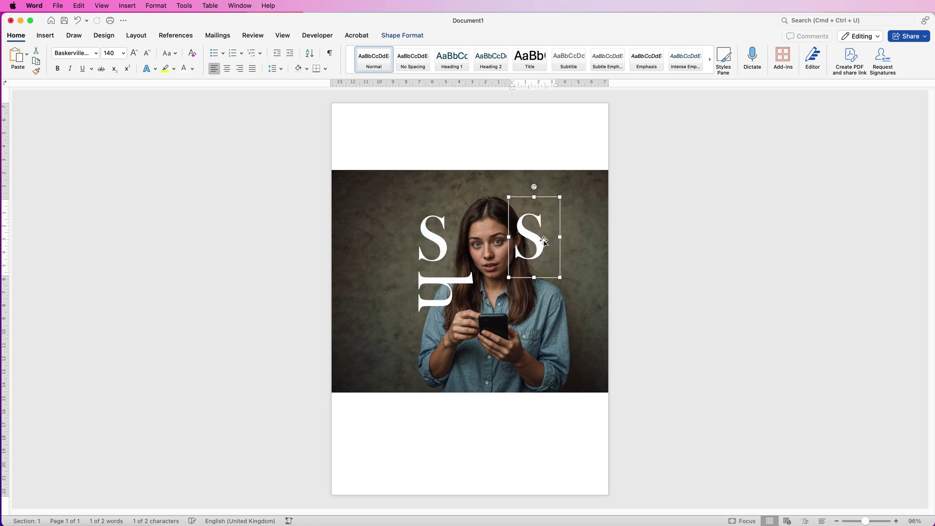
{"action": "left_click", "coordinate": [544, 240]}
{"action": "key", "text": "BackSpace"}
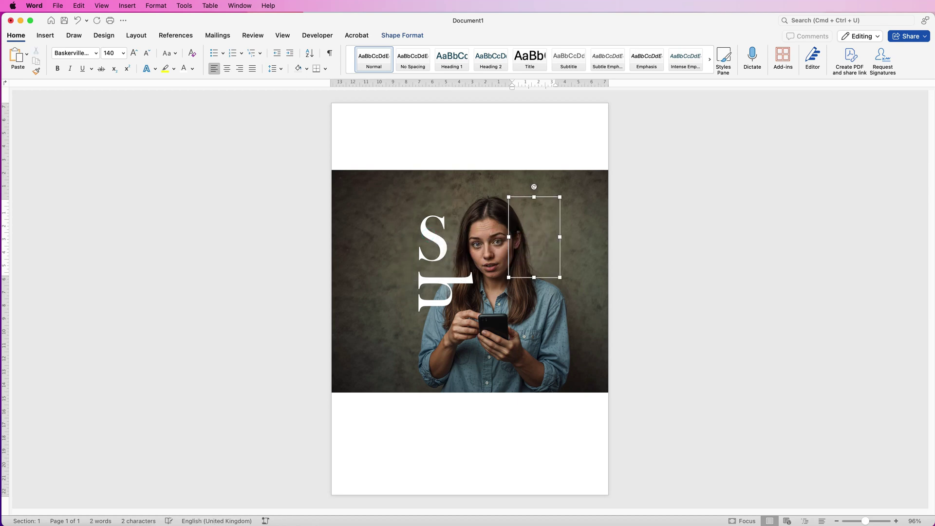
{"action": "type", "text": "o"}
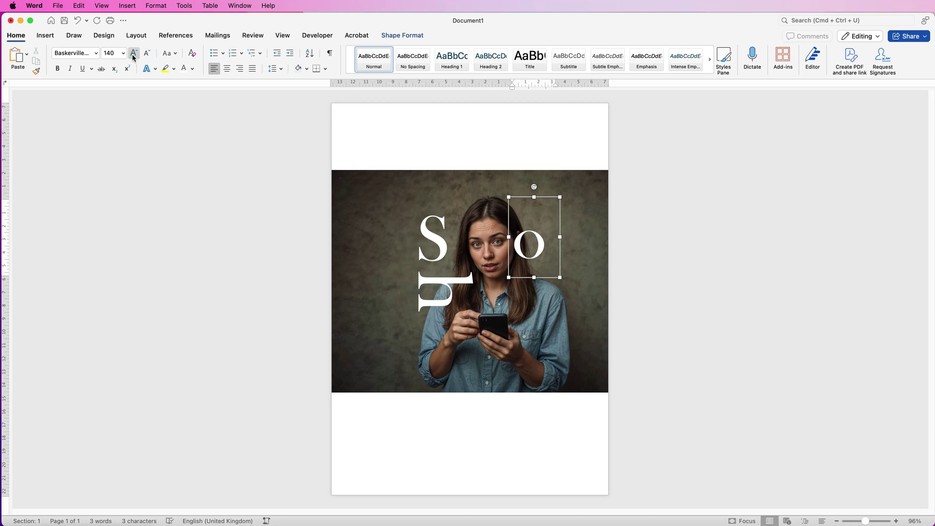
{"action": "left_click", "coordinate": [133, 54]}
{"action": "left_click", "coordinate": [134, 53]}
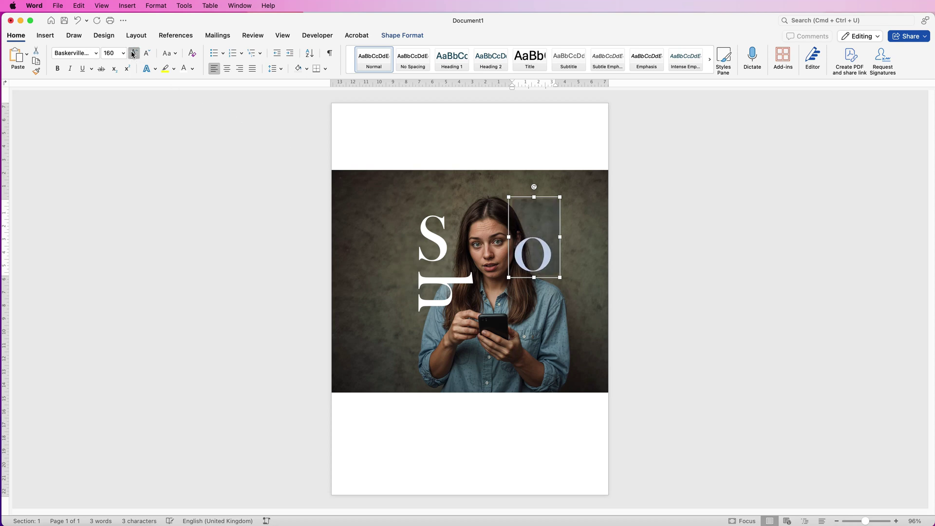
{"action": "left_click", "coordinate": [134, 53]}
{"action": "left_click", "coordinate": [134, 53]}
{"action": "left_click", "coordinate": [134, 53]}
{"action": "left_click", "coordinate": [133, 53]}
{"action": "left_click", "coordinate": [133, 53]}
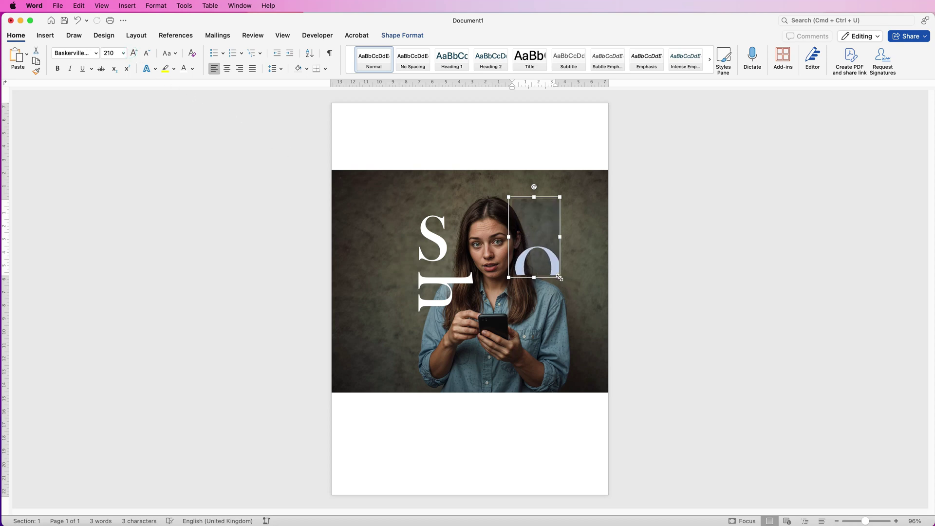
Resize the o box so the whole letter shows and nudge it up-left.
{"action": "left_click_drag", "start_coordinate": [560, 278], "coordinate": [563, 296]}
{"action": "left_click_drag", "start_coordinate": [536, 198], "coordinate": [535, 208]}
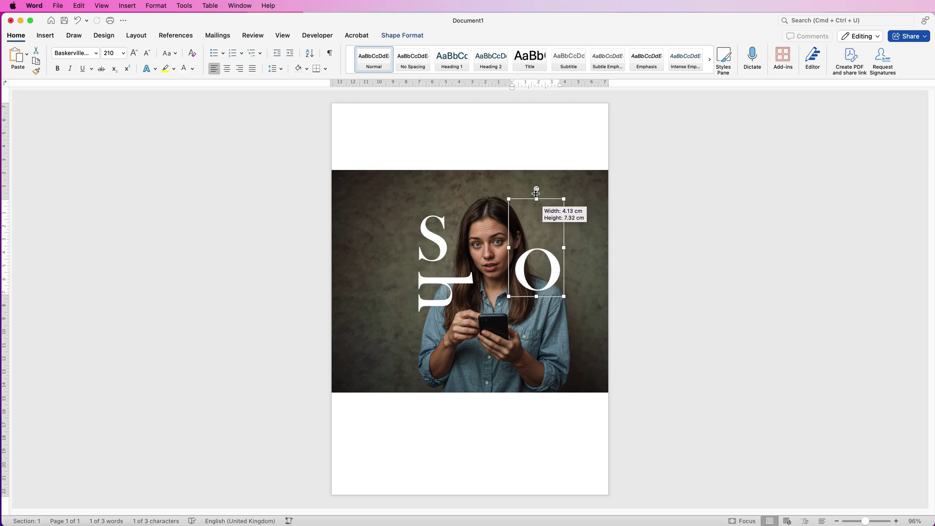
{"action": "left_click_drag", "start_coordinate": [536, 194], "coordinate": [537, 190]}
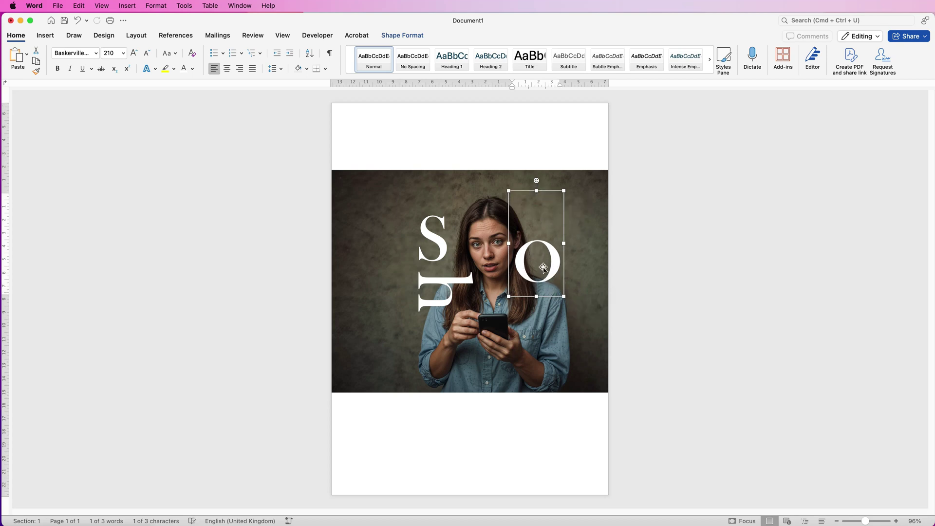
{"action": "left_click_drag", "start_coordinate": [525, 277], "coordinate": [521, 272]}
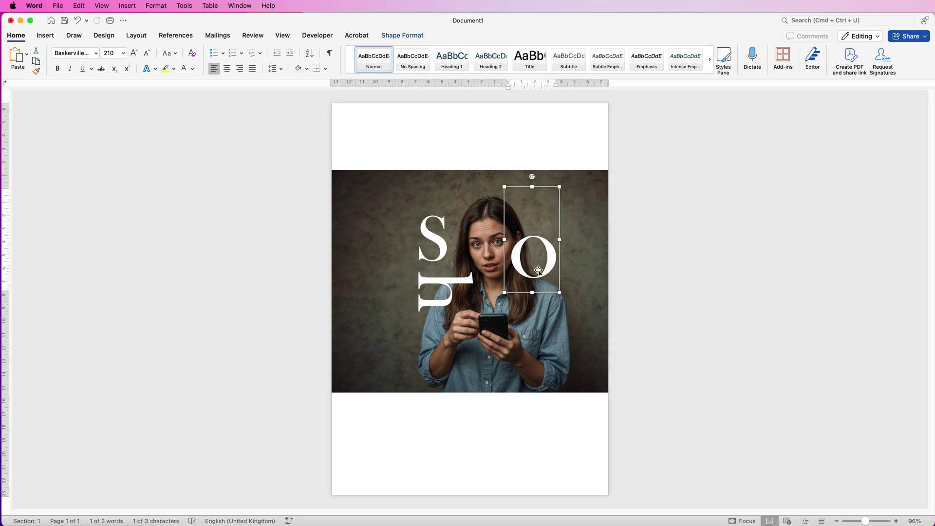
Set the o's text fill transparency to 43% and copy it directly below.
{"action": "left_click", "coordinate": [412, 37]}
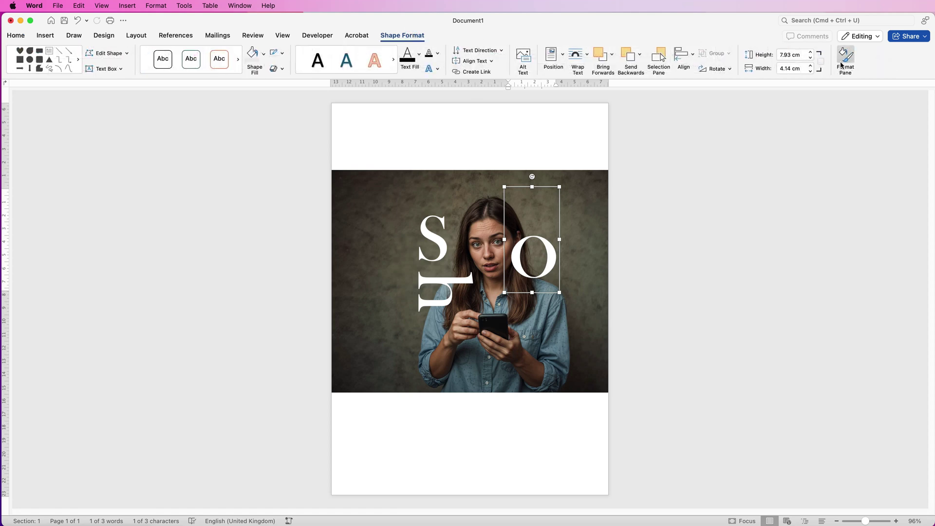
{"action": "left_click", "coordinate": [845, 60]}
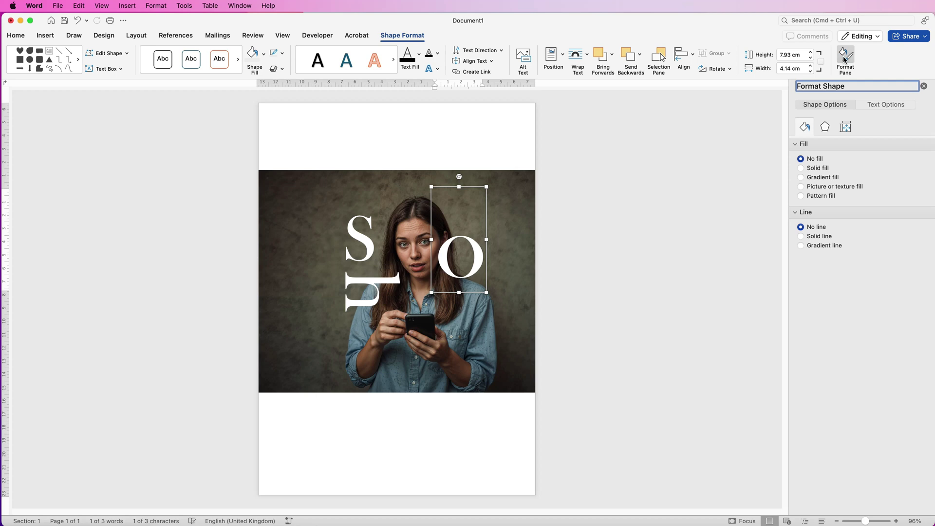
{"action": "left_click", "coordinate": [873, 107]}
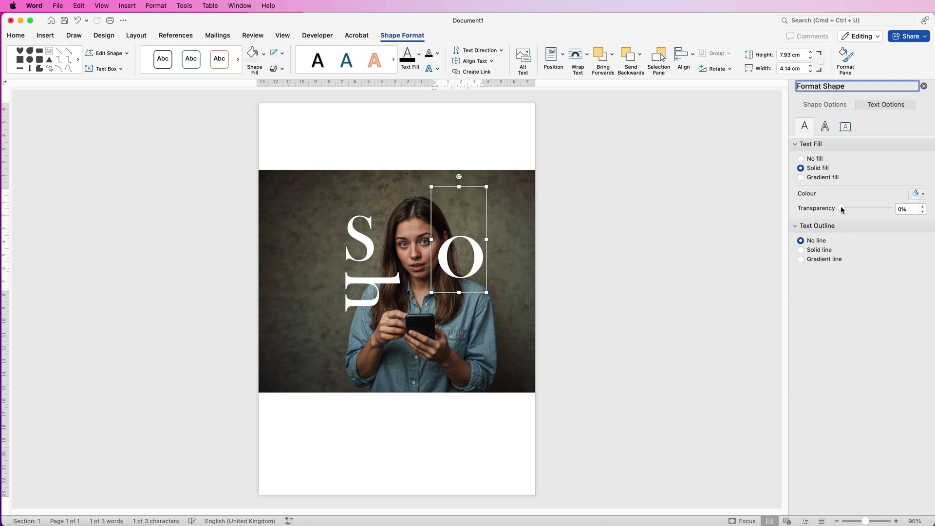
{"action": "left_click_drag", "start_coordinate": [840, 208], "coordinate": [858, 208]}
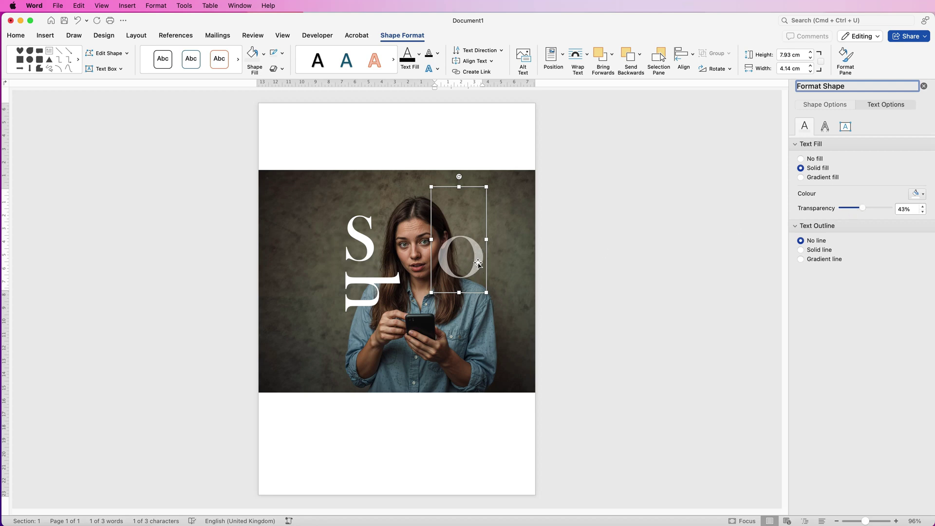
{"action": "left_click_drag", "start_coordinate": [479, 265], "coordinate": [468, 322]}
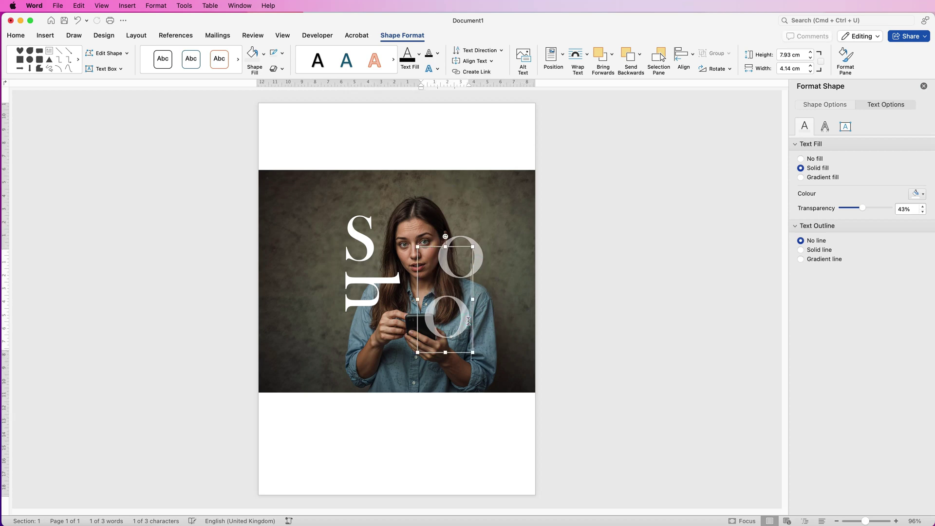
Type 'C' in the lower copy and move it over the phone.
{"action": "type", "text": "C"}
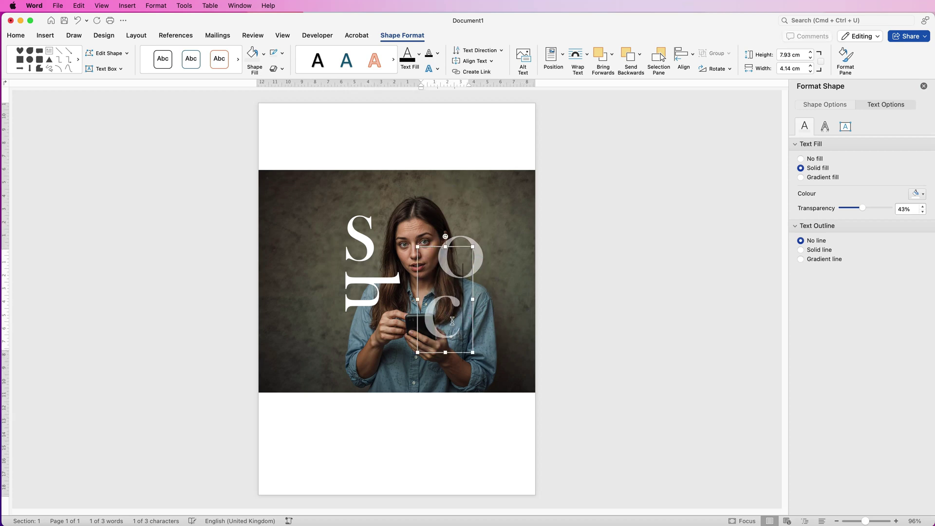
{"action": "left_click", "coordinate": [429, 319]}
{"action": "left_click_drag", "start_coordinate": [458, 249], "coordinate": [437, 238]}
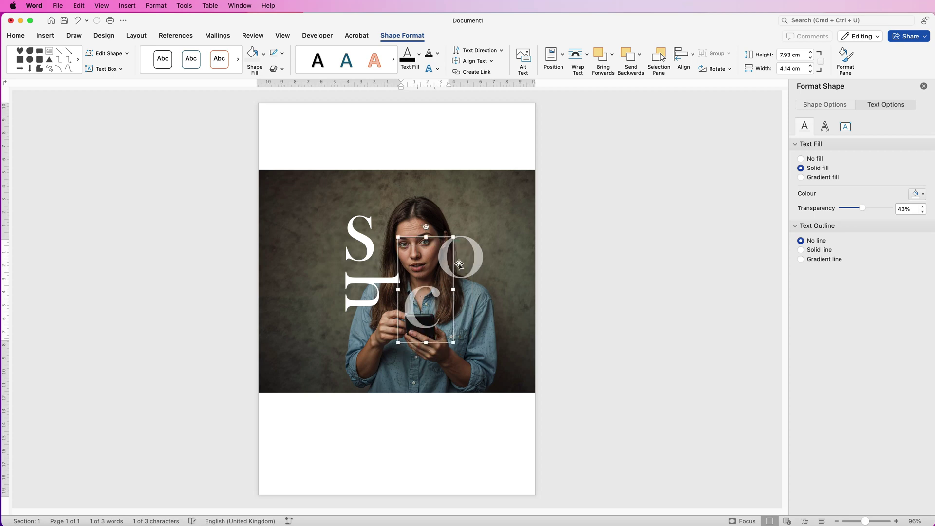
Copy the S box beside her arm, enlarge the box and grow the letter to 210 pt.
{"action": "left_click", "coordinate": [366, 249]}
{"action": "left_click_drag", "start_coordinate": [369, 251], "coordinate": [504, 310]}
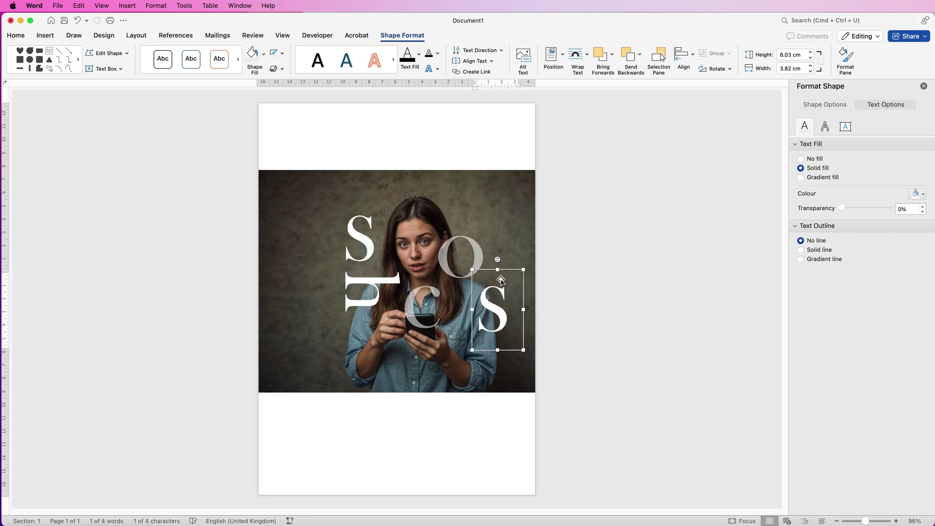
{"action": "left_click_drag", "start_coordinate": [523, 270], "coordinate": [551, 220]}
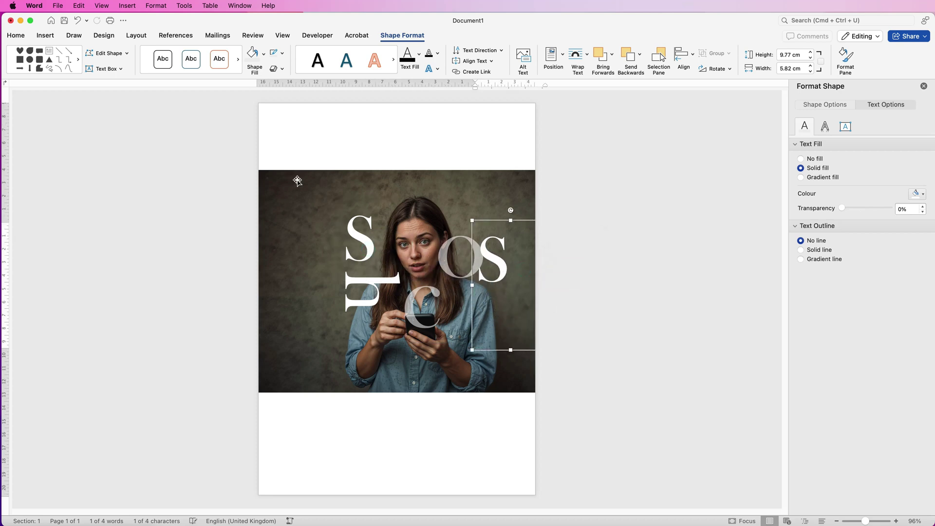
{"action": "left_click", "coordinate": [16, 36]}
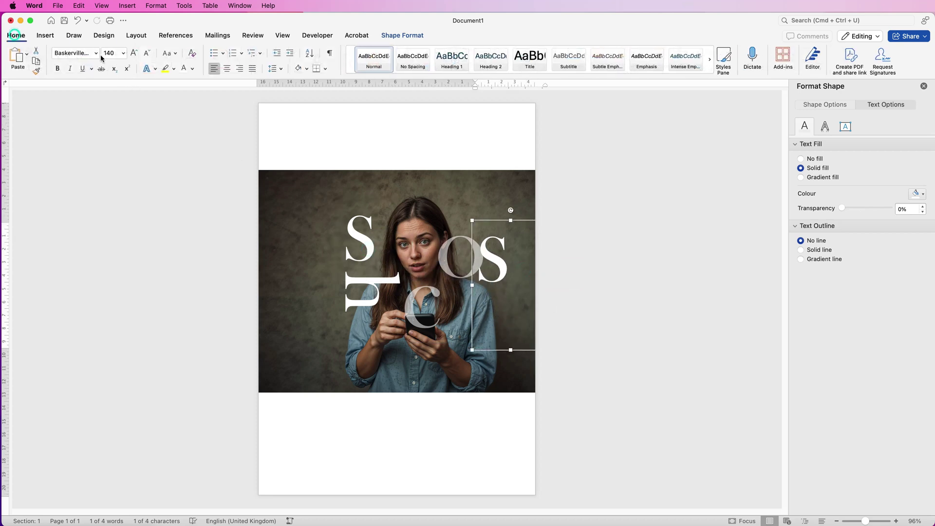
{"action": "left_click", "coordinate": [134, 54]}
{"action": "left_click", "coordinate": [133, 54]}
{"action": "left_click", "coordinate": [133, 53]}
{"action": "left_click", "coordinate": [133, 54]}
{"action": "left_click", "coordinate": [134, 53]}
{"action": "left_click", "coordinate": [133, 54]}
{"action": "left_click", "coordinate": [134, 54]}
{"action": "left_click", "coordinate": [133, 54]}
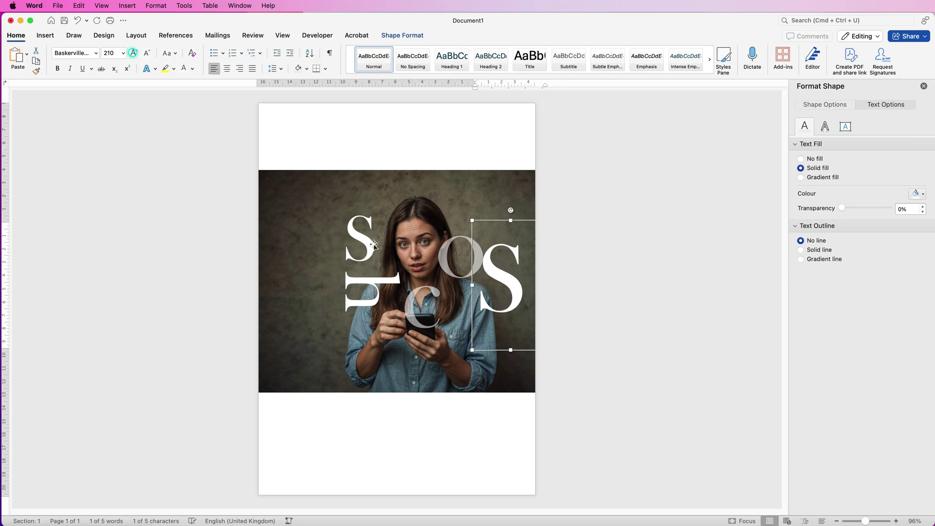
{"action": "left_click", "coordinate": [518, 280]}
Replace the copied S with 'K' and position it, adjusting the C too.
{"action": "left_click_drag", "start_coordinate": [522, 286], "coordinate": [493, 289]}
{"action": "type", "text": "K"}
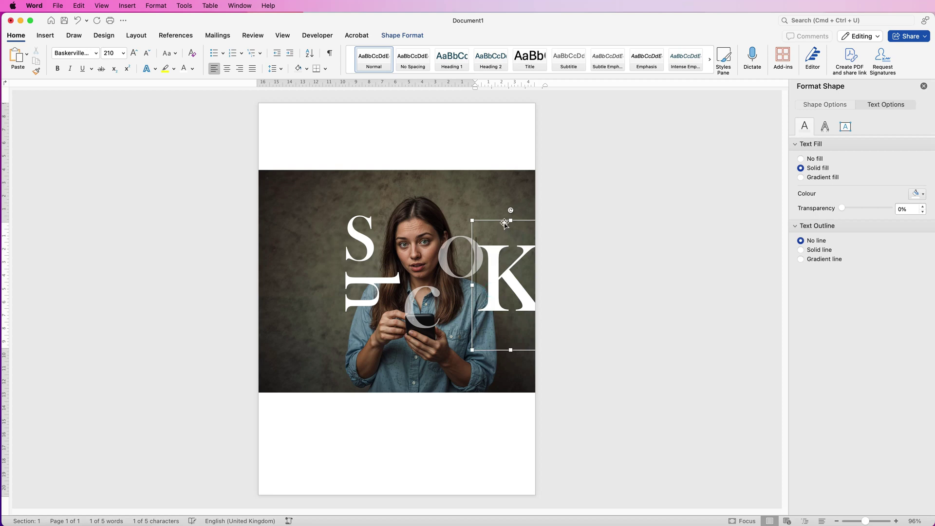
{"action": "left_click_drag", "start_coordinate": [495, 228], "coordinate": [442, 273]}
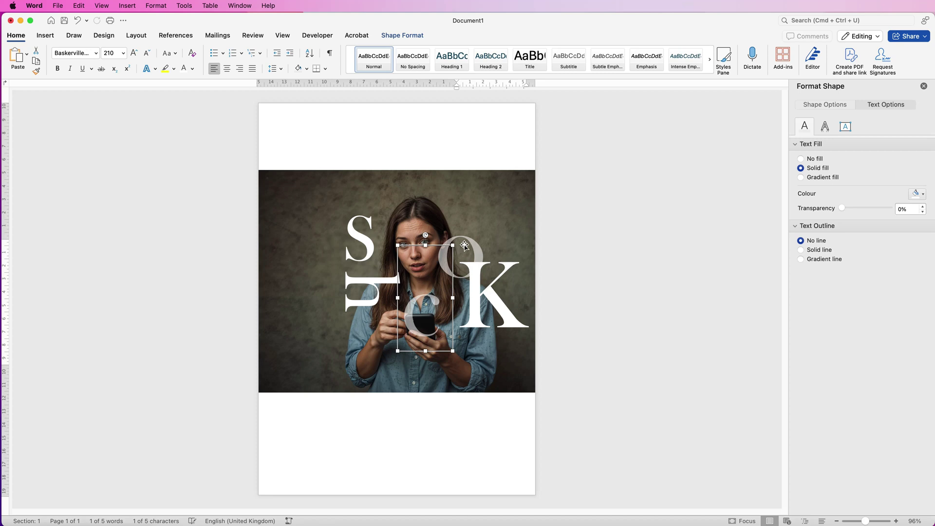
{"action": "left_click_drag", "start_coordinate": [472, 243], "coordinate": [457, 225]}
{"action": "left_click", "coordinate": [453, 238]}
{"action": "left_click_drag", "start_coordinate": [473, 317], "coordinate": [467, 322]}
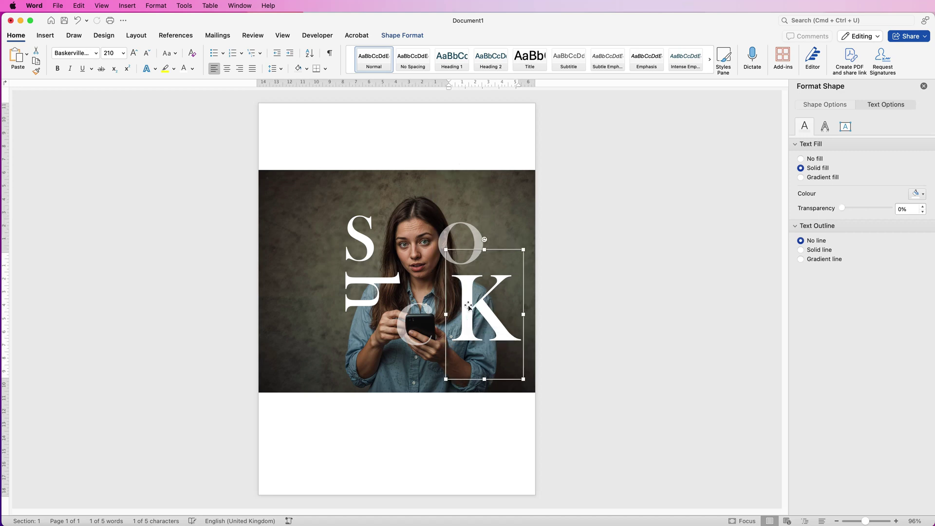
Draw a straight vertical line down the photo's left side.
{"action": "left_click", "coordinate": [45, 37]}
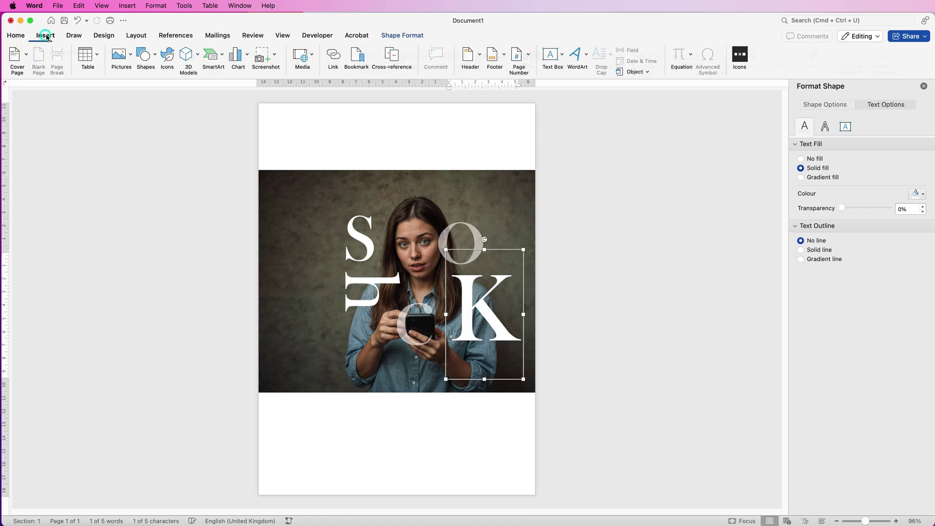
{"action": "left_click", "coordinate": [155, 58]}
{"action": "left_click", "coordinate": [146, 140]}
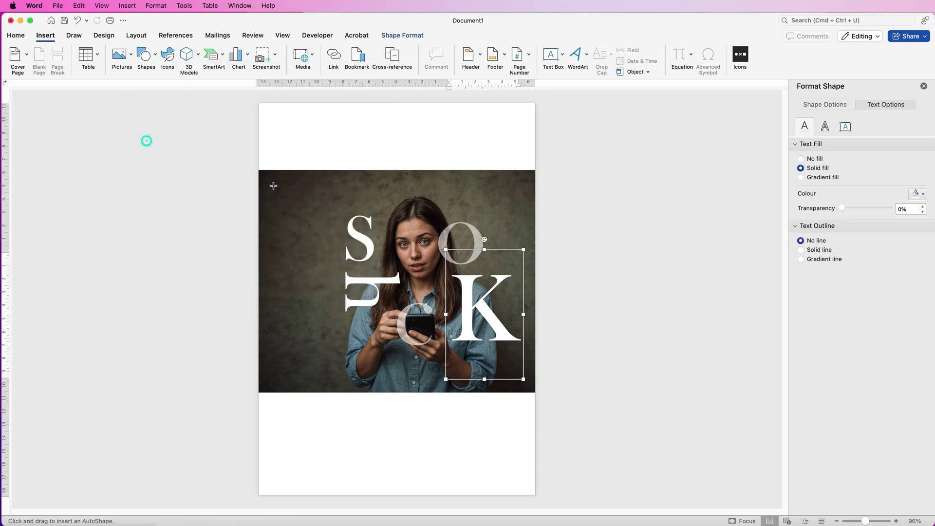
{"action": "left_click_drag", "start_coordinate": [277, 177], "coordinate": [286, 396]}
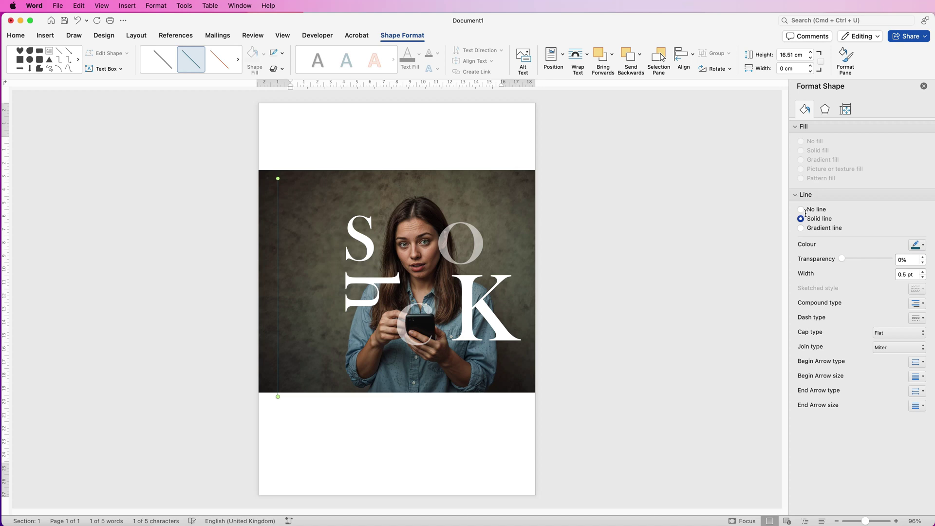
Colour the line white and increase its width to 2.75 pt.
{"action": "left_click", "coordinate": [923, 245]}
{"action": "left_click", "coordinate": [917, 272]}
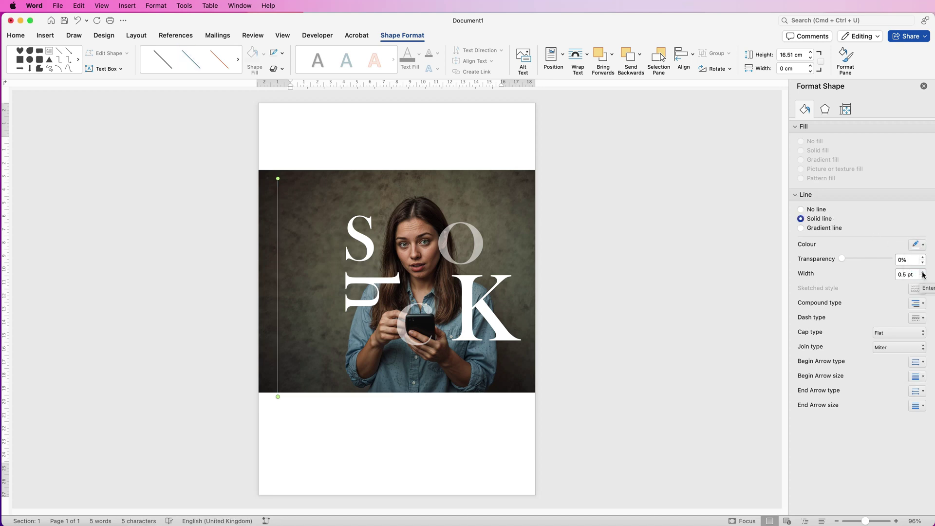
{"action": "left_click", "coordinate": [923, 272]}
{"action": "left_click", "coordinate": [923, 273]}
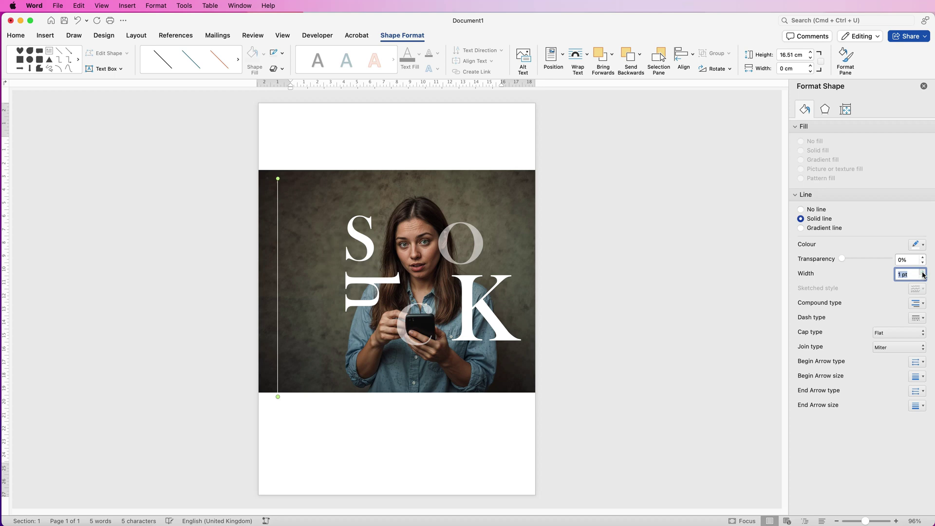
{"action": "left_click", "coordinate": [923, 272]}
{"action": "left_click", "coordinate": [923, 272]}
{"action": "left_click", "coordinate": [923, 272]}
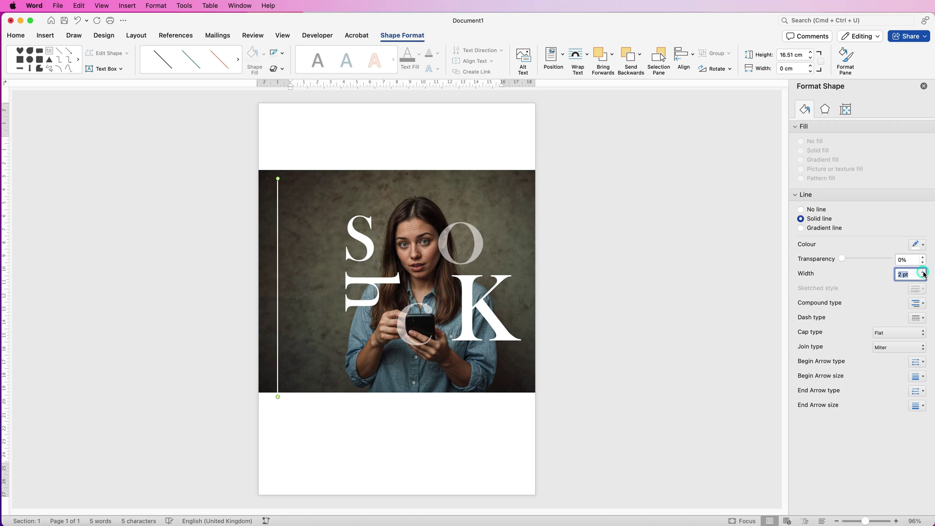
{"action": "left_click", "coordinate": [923, 272]}
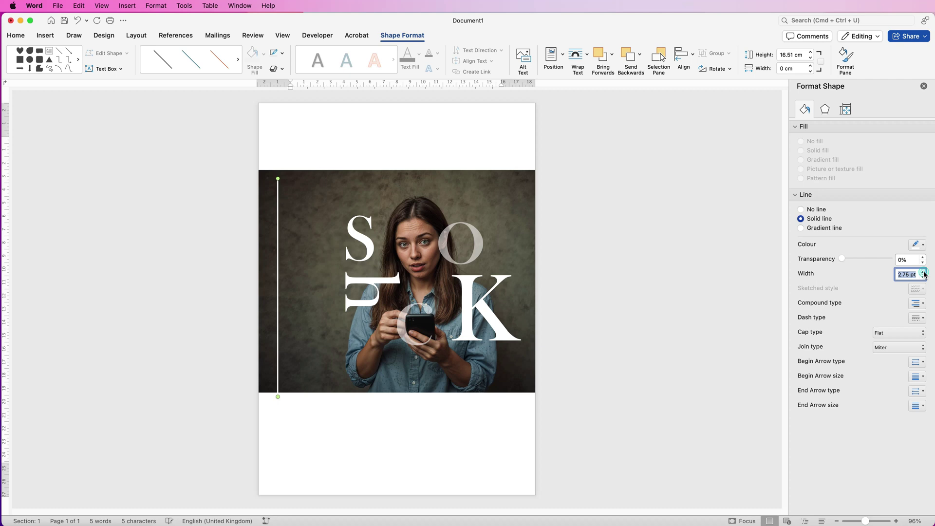
Duplicate the white vertical line twice, placing both copies to its right.
{"action": "left_click", "coordinate": [281, 251]}
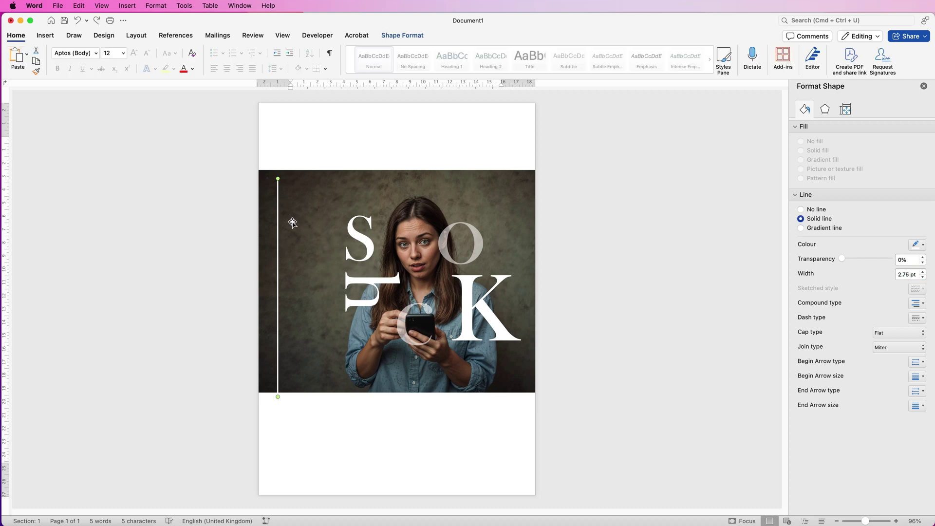
{"action": "left_click", "coordinate": [293, 223]}
{"action": "left_click", "coordinate": [277, 224]}
{"action": "mouse_move", "coordinate": [277, 223]}
{"action": "left_mouse_down"}
{"action": "mouse_move", "coordinate": [301, 221]}
{"action": "mouse_move", "coordinate": [275, 204]}
{"action": "mouse_move", "coordinate": [276, 211]}
{"action": "left_mouse_up"}
{"action": "key", "text": "super+d"}
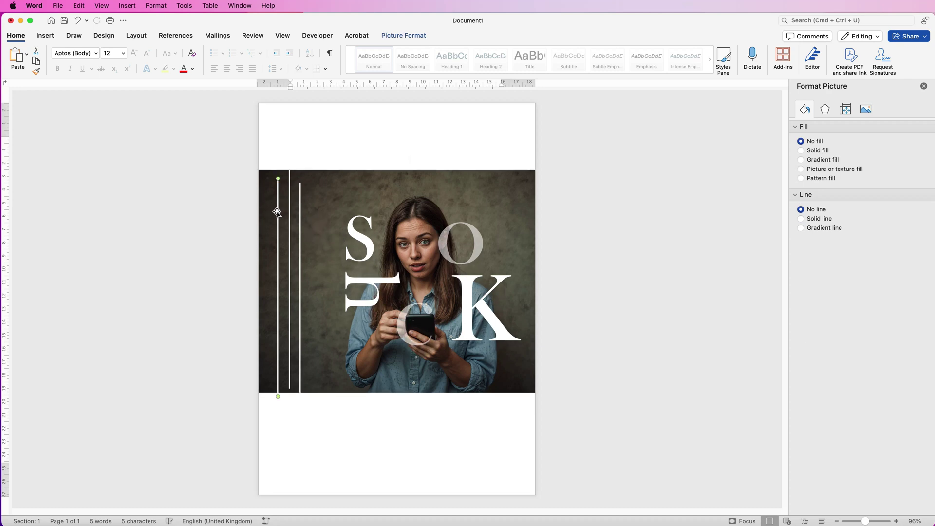
Extend the first line to 17.45 cm and shorten the others, the second's bottom at 14.6 cm.
{"action": "left_click", "coordinate": [277, 211]}
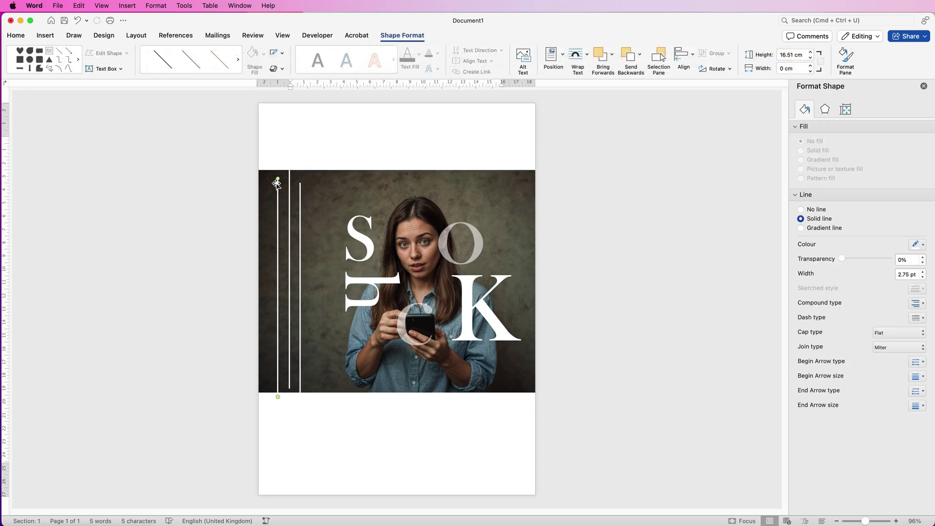
{"action": "left_click_drag", "start_coordinate": [277, 179], "coordinate": [278, 166]}
{"action": "left_click", "coordinate": [300, 211]}
{"action": "left_click_drag", "start_coordinate": [300, 184], "coordinate": [300, 204]}
{"action": "left_click", "coordinate": [289, 210]}
{"action": "left_click_drag", "start_coordinate": [290, 171], "coordinate": [289, 183]}
{"action": "left_click_drag", "start_coordinate": [288, 386], "coordinate": [290, 376]}
{"action": "left_click", "coordinate": [287, 420]}
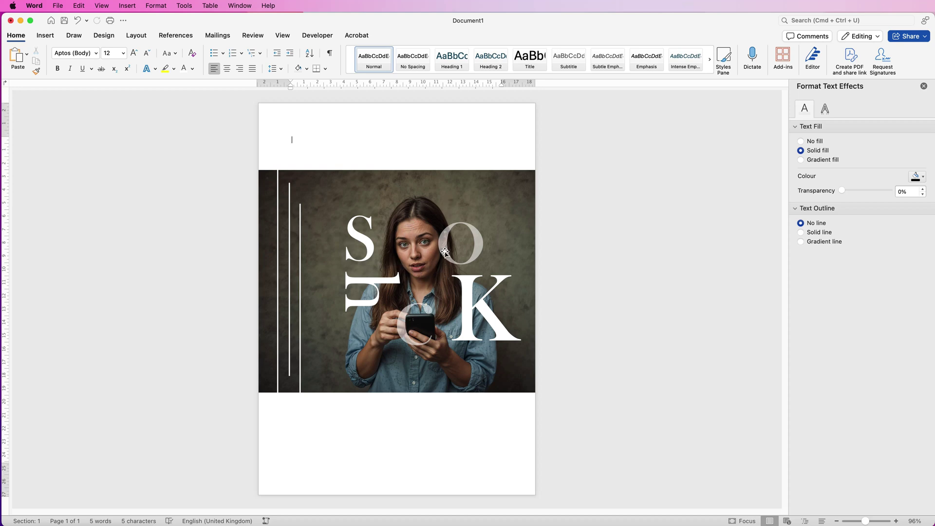
Group the S, O, C and K letters, the lines and the photo into one image.
{"action": "left_click", "coordinate": [445, 252]}
{"action": "left_click", "coordinate": [468, 318], "text": "shift"}
{"action": "left_click", "coordinate": [413, 342], "text": "shift"}
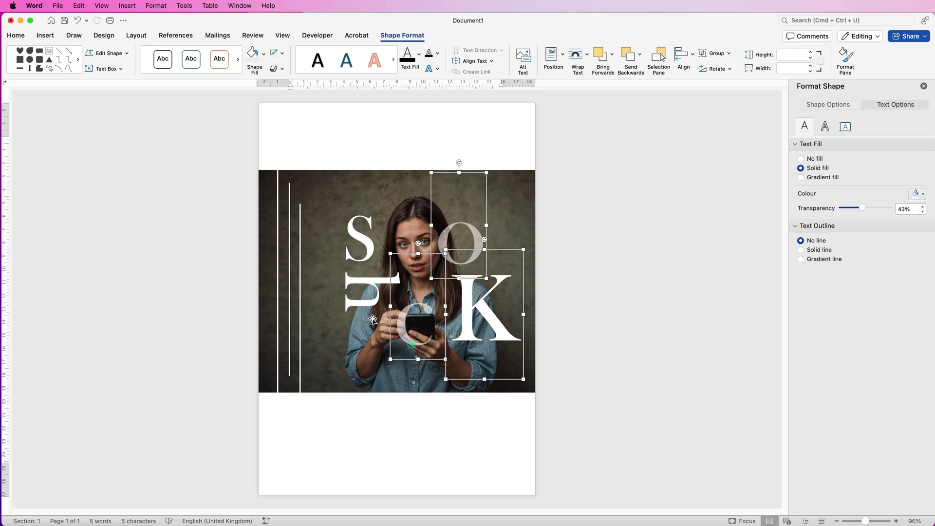
{"action": "left_click", "coordinate": [362, 305], "text": "shift"}
{"action": "left_click", "coordinate": [368, 251], "text": "shift"}
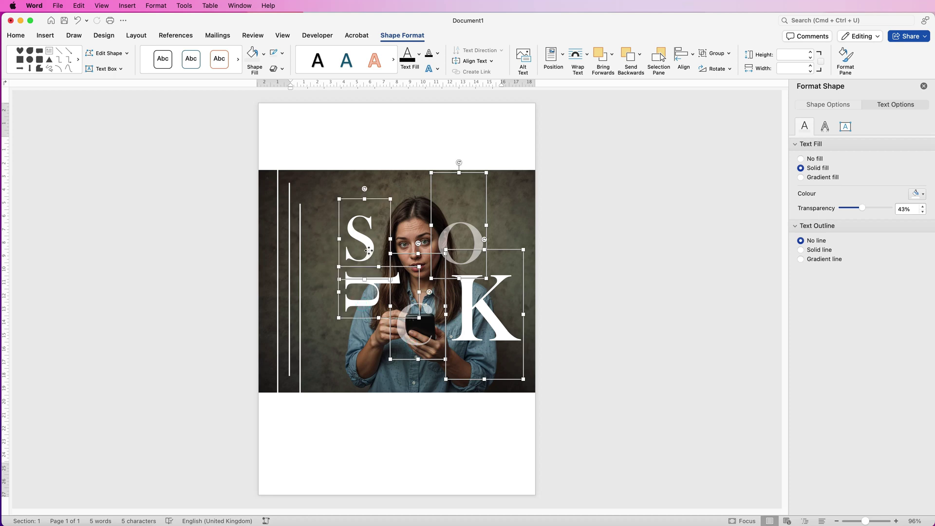
{"action": "left_click", "coordinate": [281, 232], "text": "shift"}
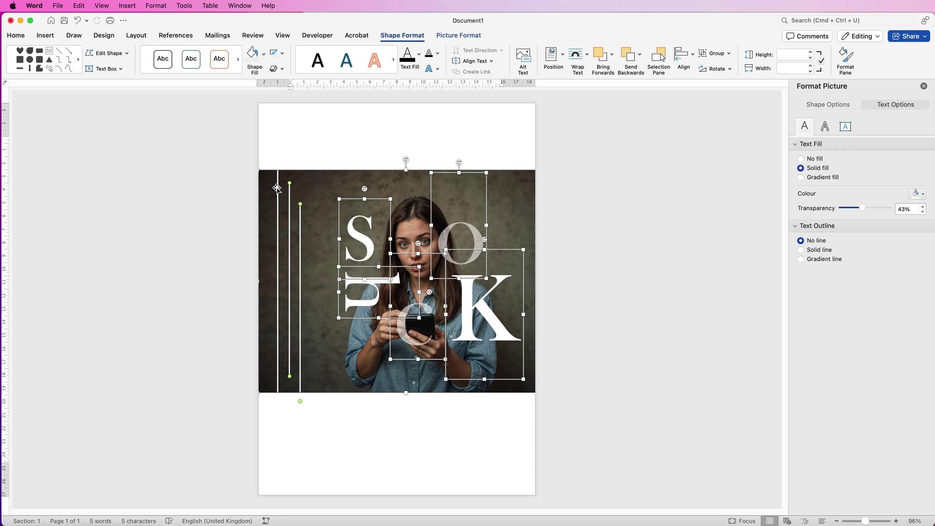
{"action": "left_click", "coordinate": [715, 53]}
{"action": "left_click", "coordinate": [720, 65]}
{"action": "mouse_move", "coordinate": [409, 273]}
{"action": "left_mouse_down"}
{"action": "mouse_move", "coordinate": [404, 307]}
{"action": "mouse_move", "coordinate": [409, 267]}
{"action": "mouse_move", "coordinate": [409, 280]}
{"action": "left_mouse_up"}
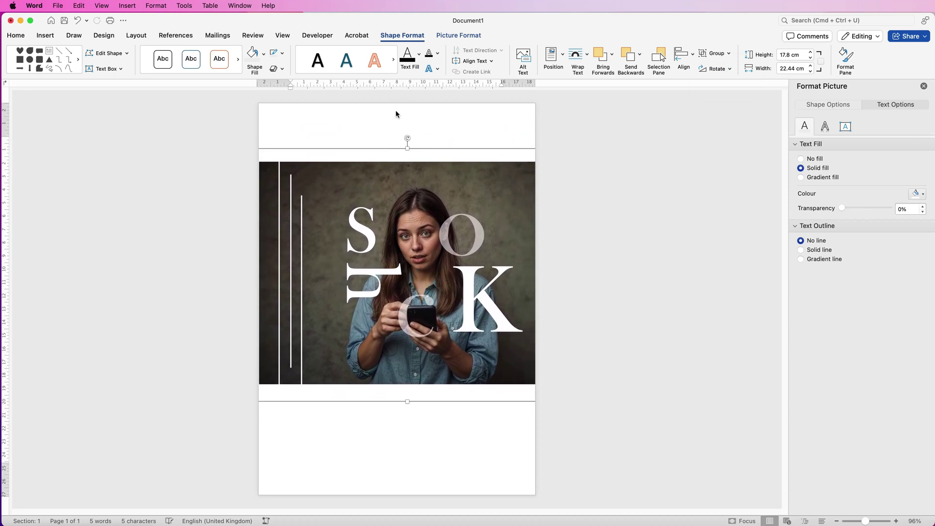
Save the grouped image as Picture 1.png on the Desktop in PNG format.
{"action": "right_click", "coordinate": [428, 257]}
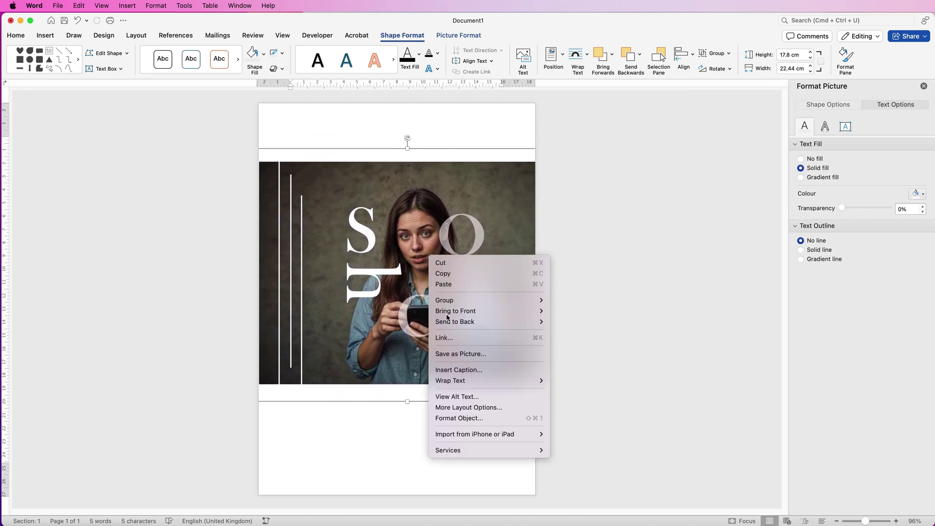
{"action": "left_click", "coordinate": [457, 355]}
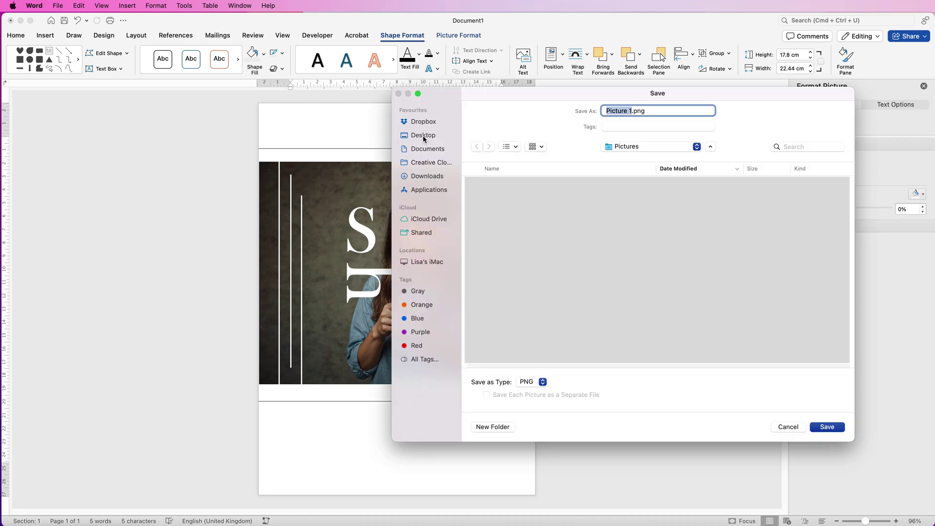
{"action": "left_click", "coordinate": [422, 135]}
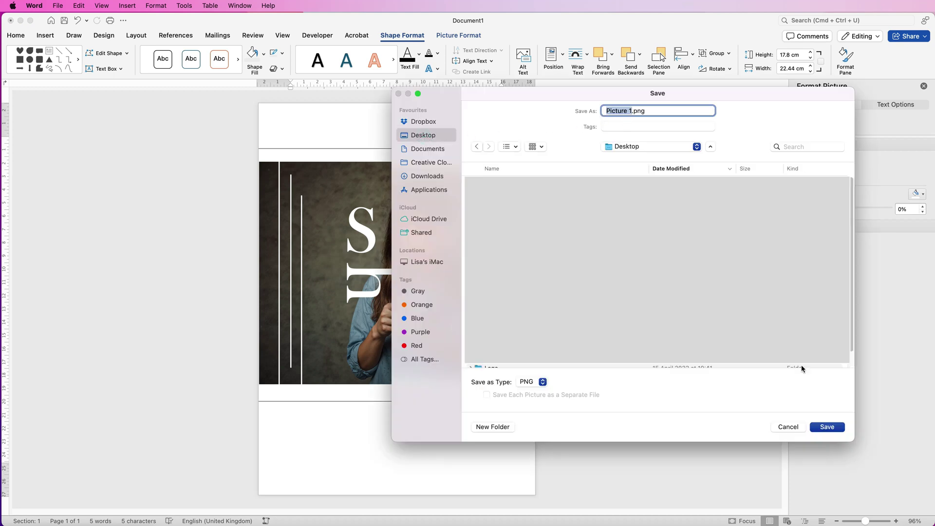
{"action": "left_click", "coordinate": [532, 384]}
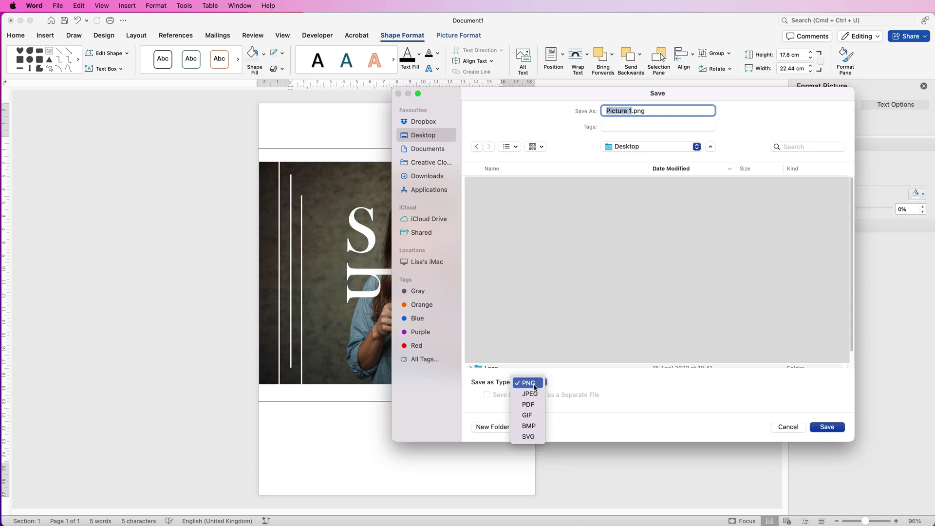
{"action": "left_click", "coordinate": [817, 433]}
{"action": "left_click", "coordinate": [831, 428]}
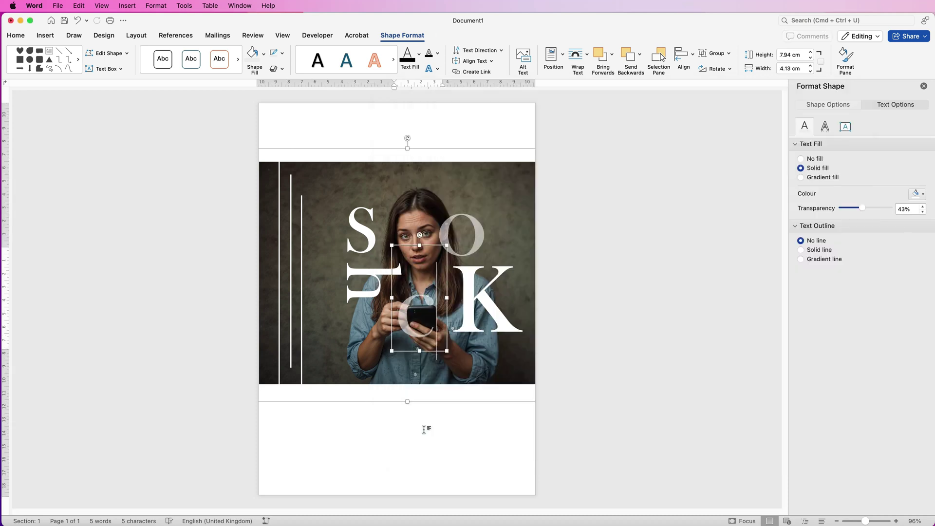
Insert the saved picture in front of text, then move and resize it on the page.
{"action": "left_click", "coordinate": [407, 138]}
{"action": "left_click", "coordinate": [44, 36]}
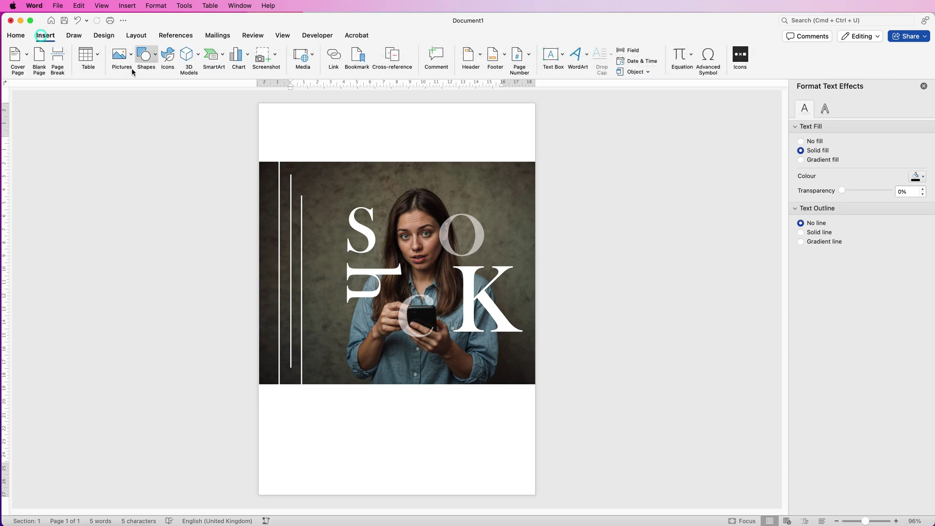
{"action": "left_click", "coordinate": [129, 57]}
{"action": "left_click", "coordinate": [140, 83]}
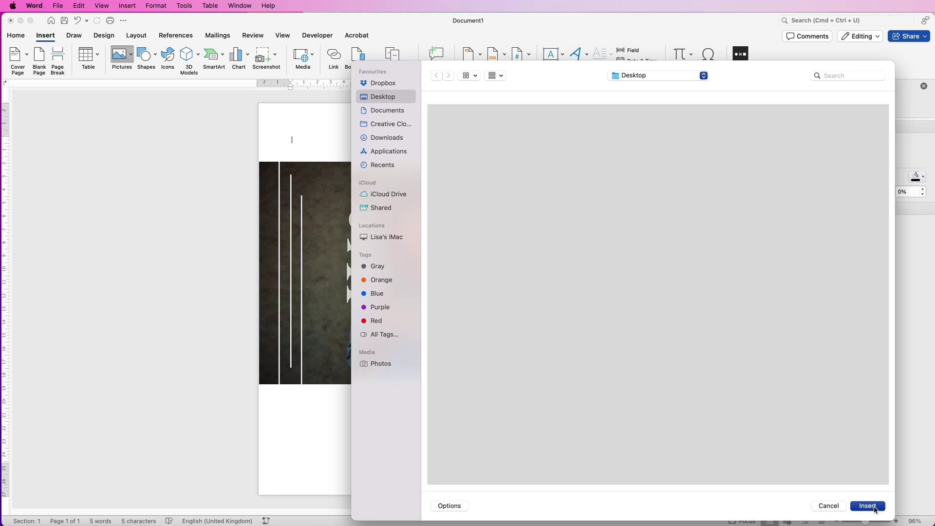
{"action": "left_click", "coordinate": [874, 509]}
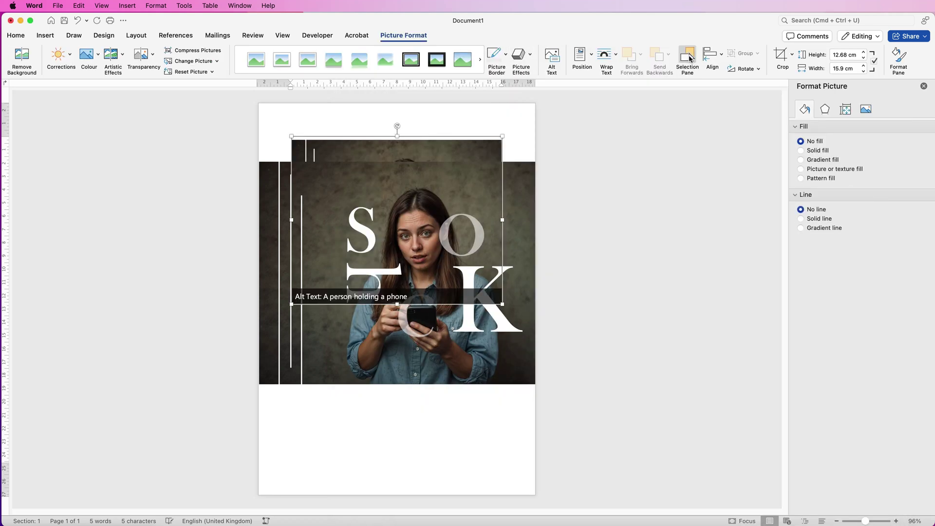
{"action": "left_click", "coordinate": [616, 54]}
{"action": "left_click", "coordinate": [636, 149]}
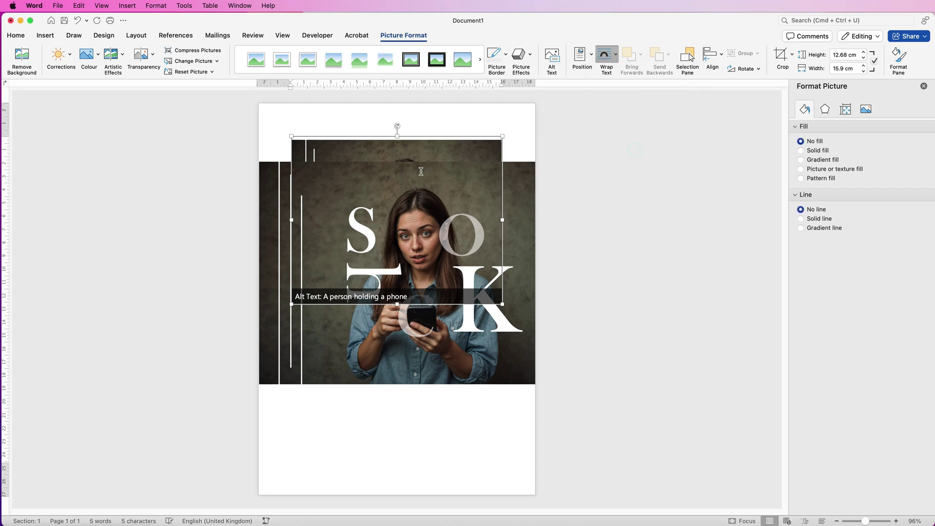
{"action": "left_click_drag", "start_coordinate": [407, 183], "coordinate": [424, 394]}
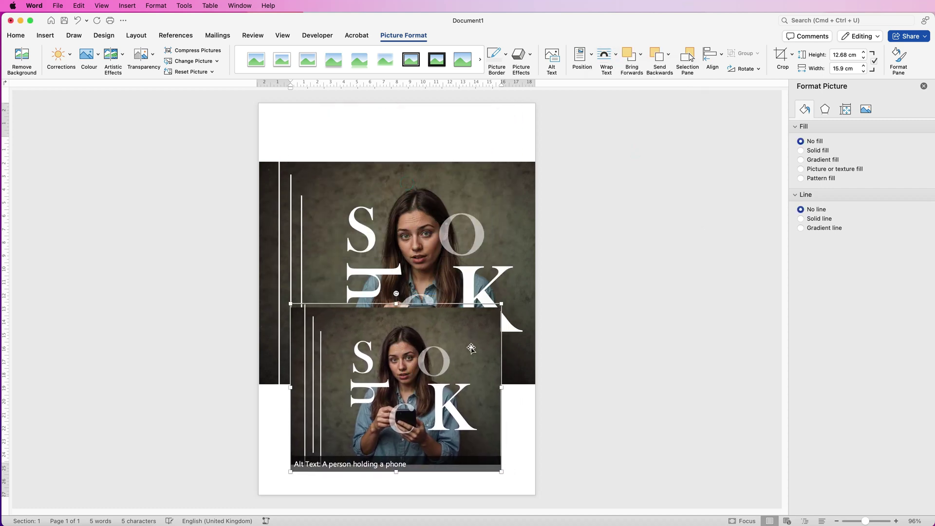
{"action": "left_click_drag", "start_coordinate": [503, 302], "coordinate": [533, 276]}
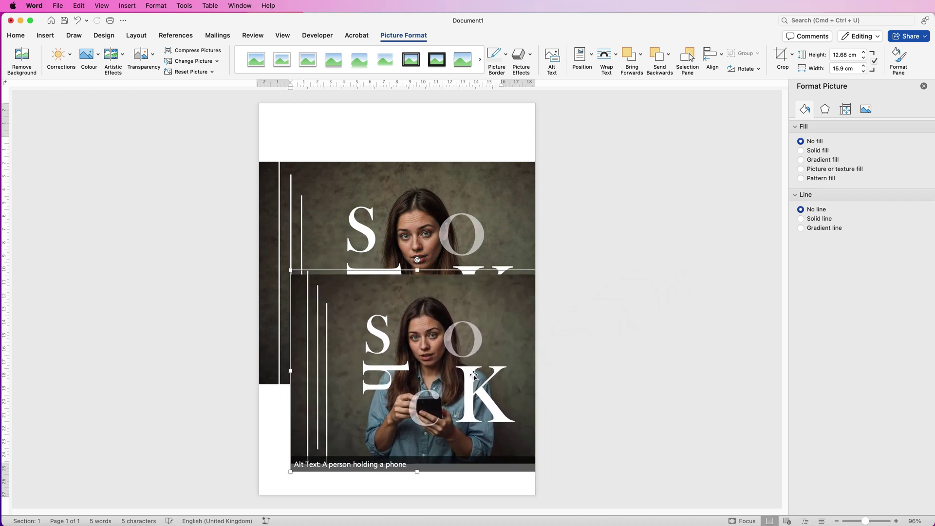
{"action": "left_click_drag", "start_coordinate": [419, 404], "coordinate": [409, 443]}
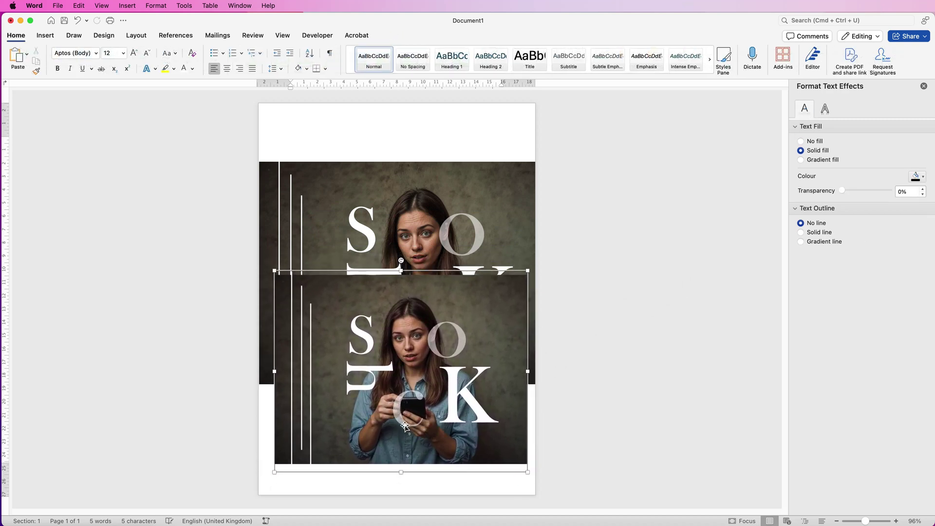
Undo the inserted copy and delete the large white letters from the photo.
{"action": "left_click", "coordinate": [406, 423]}
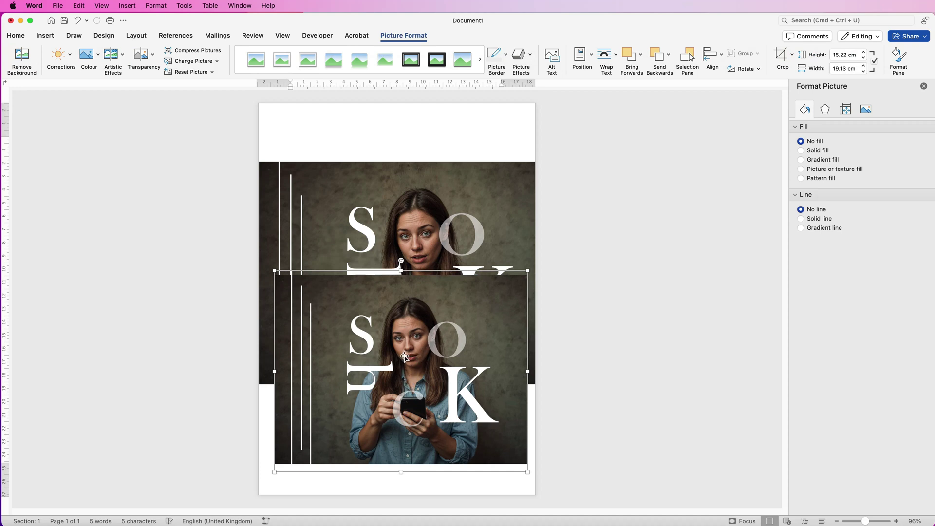
{"action": "key", "text": "super+z"}
{"action": "key", "text": "BackSpace"}
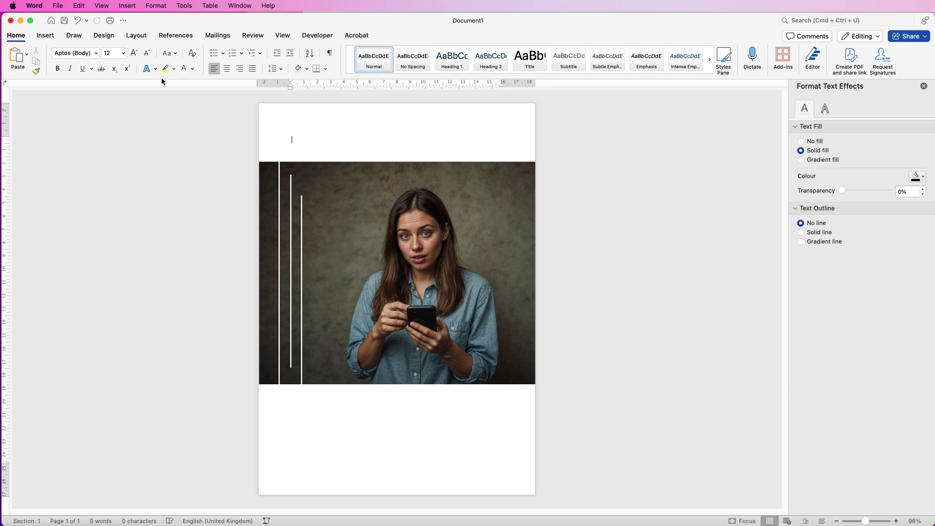
Draw a rectangle beside the woman's head.
{"action": "left_click", "coordinate": [46, 36]}
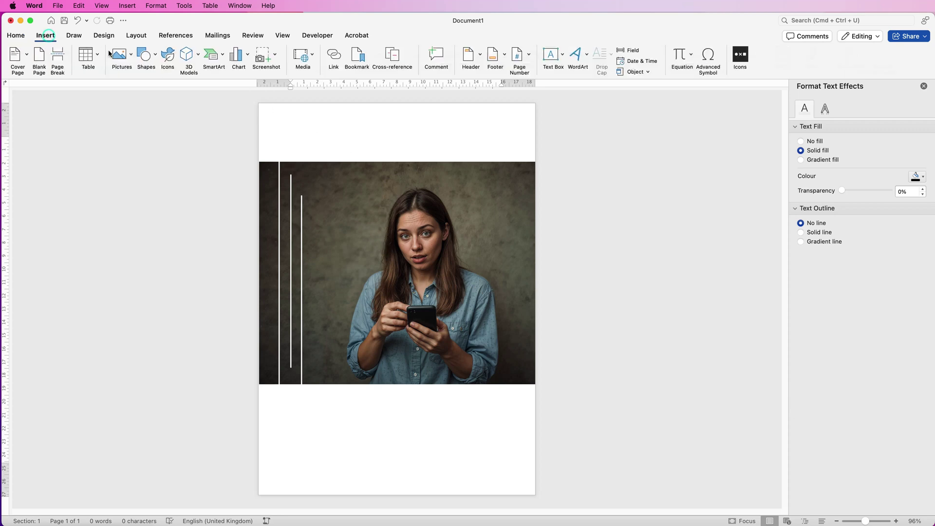
{"action": "left_click", "coordinate": [156, 59]}
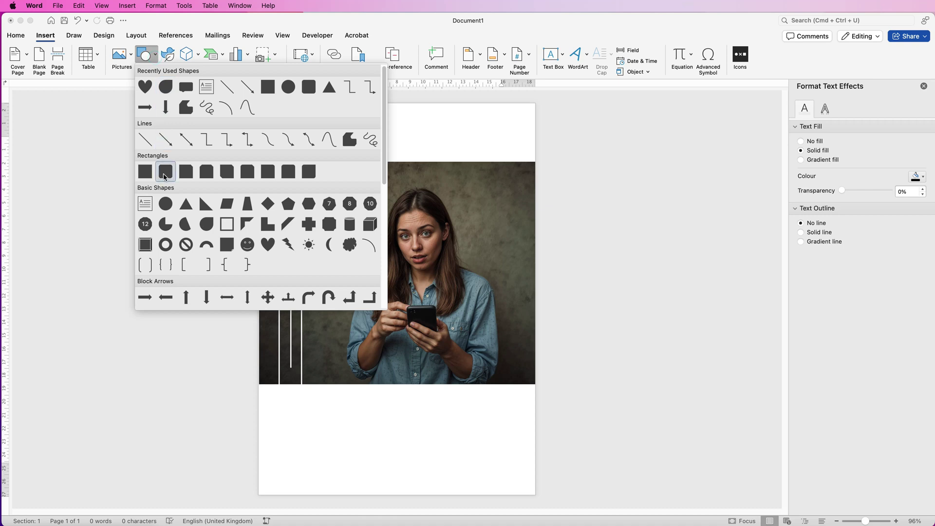
{"action": "left_click", "coordinate": [143, 176]}
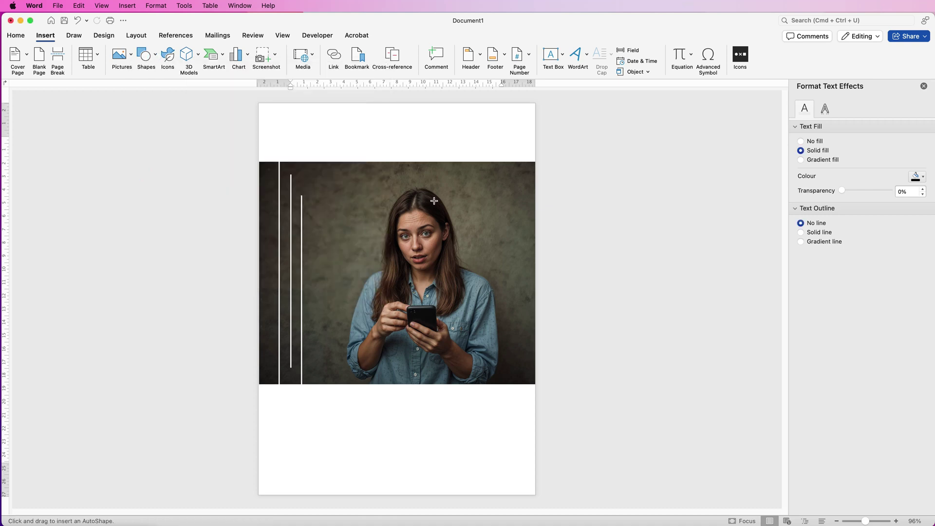
{"action": "left_click_drag", "start_coordinate": [434, 201], "coordinate": [542, 254]}
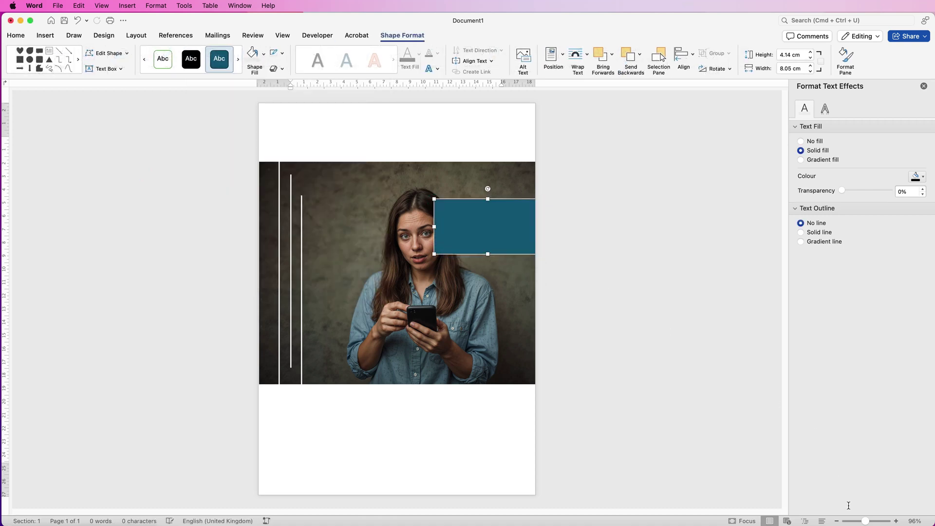
{"action": "left_click_drag", "start_coordinate": [869, 522], "coordinate": [875, 521]}
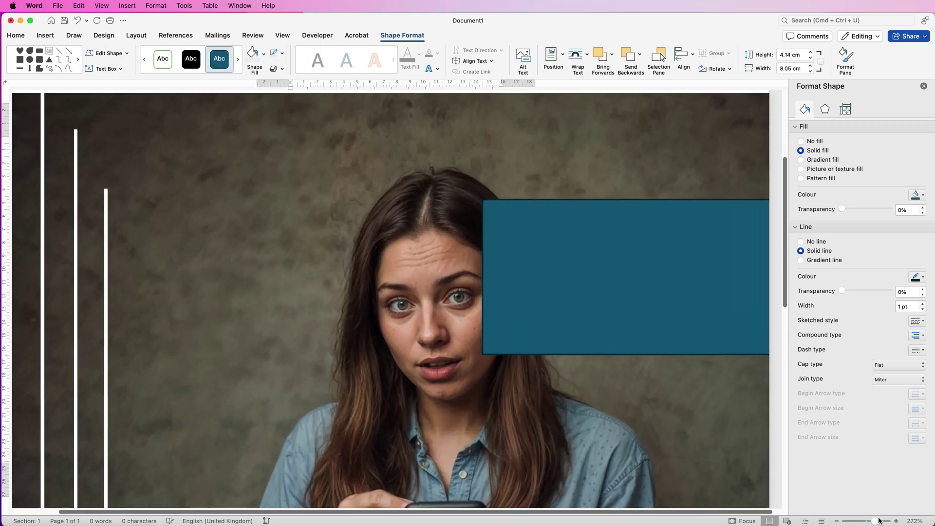
{"action": "left_click", "coordinate": [540, 164]}
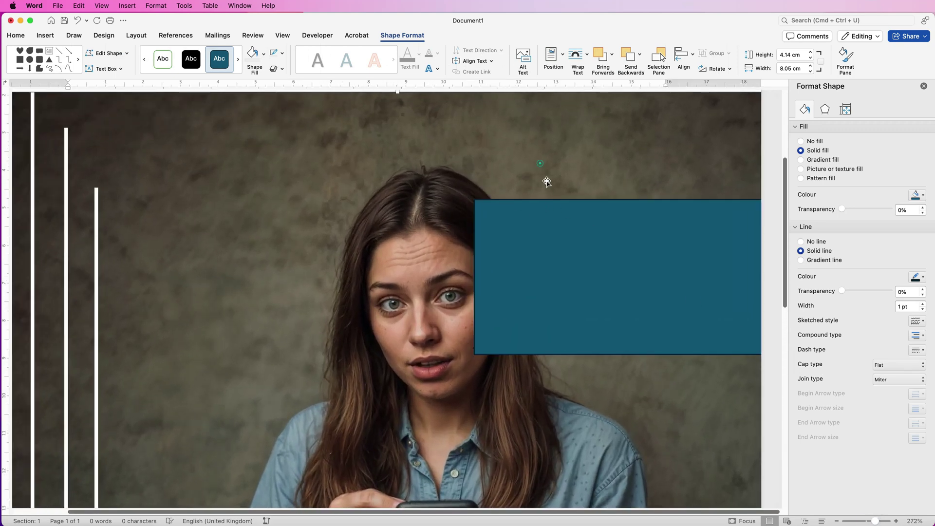
Give the rectangle a white fill and no outline.
{"action": "left_click", "coordinate": [538, 257]}
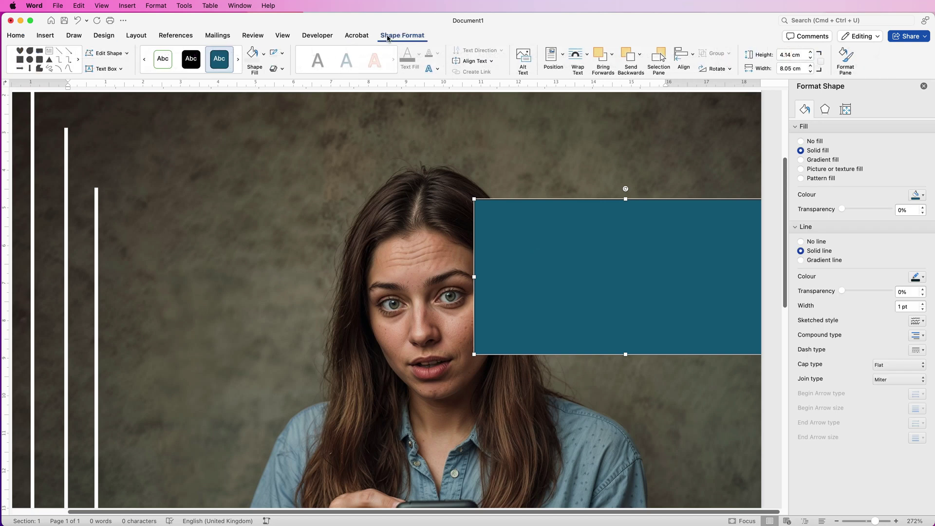
{"action": "left_click", "coordinate": [282, 56]}
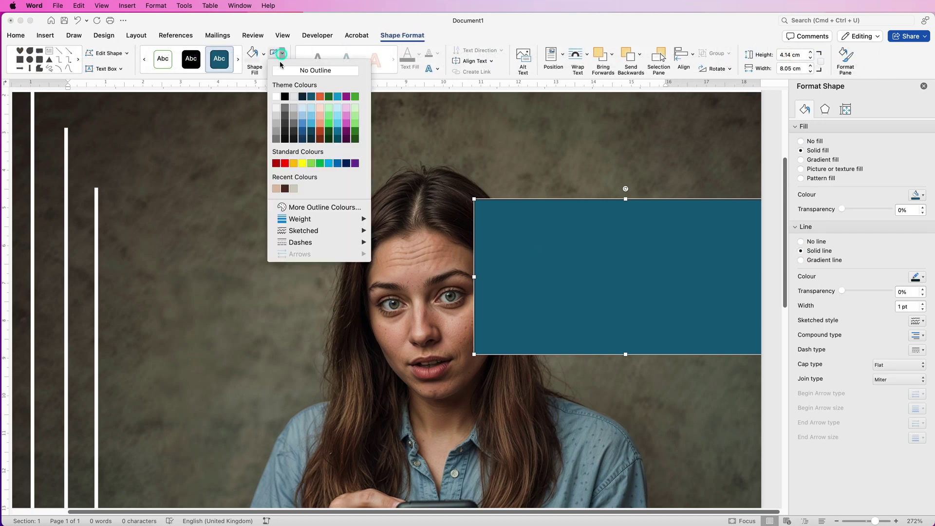
{"action": "left_click", "coordinate": [281, 71]}
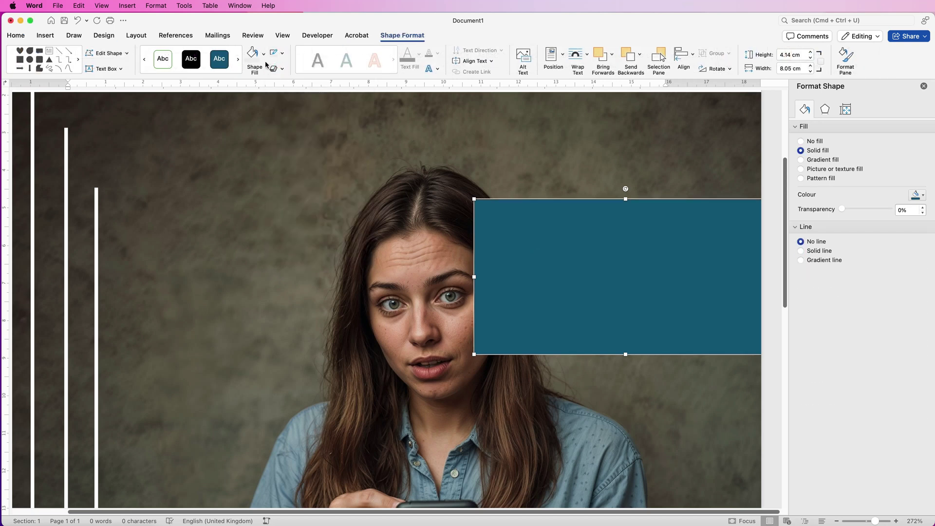
{"action": "left_click", "coordinate": [263, 54]}
{"action": "left_click", "coordinate": [251, 101]}
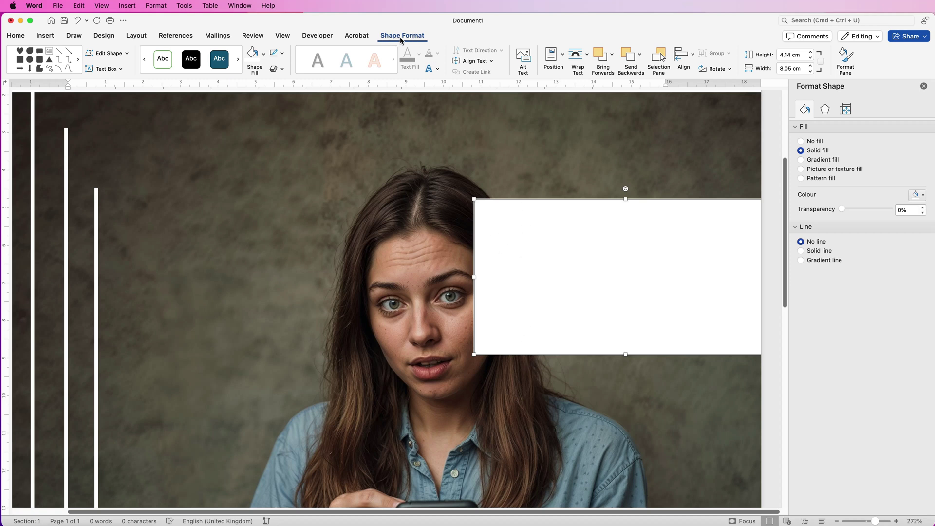
In Edit Points, move the rectangle's left corners right and bend its left edge into a curve.
{"action": "left_click", "coordinate": [109, 55]}
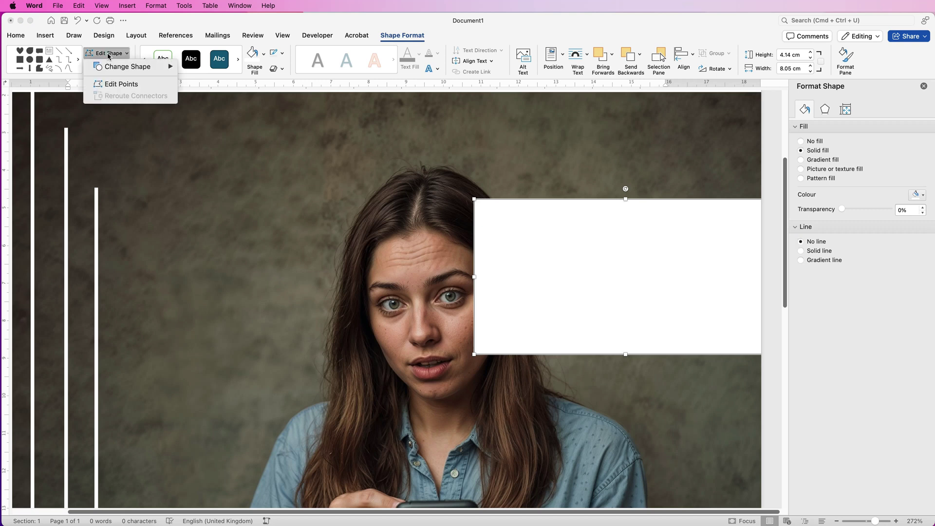
{"action": "left_click", "coordinate": [114, 85]}
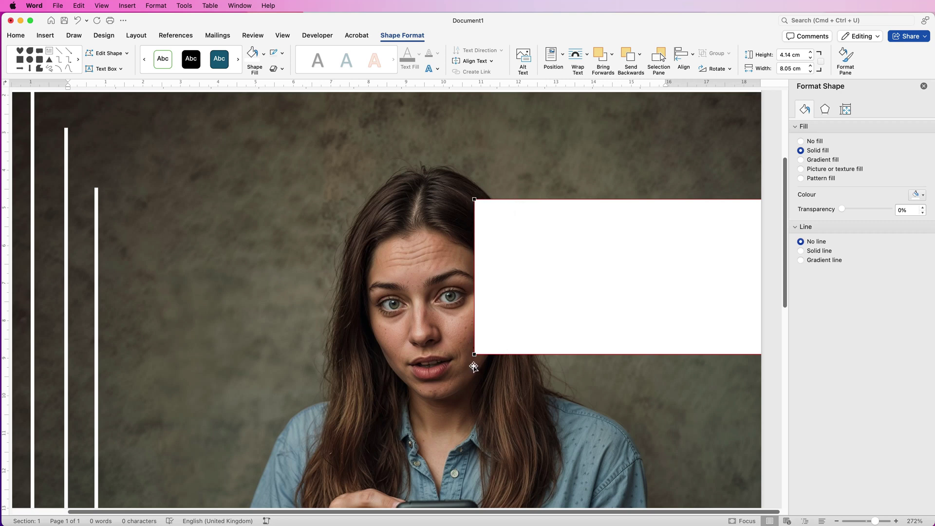
{"action": "left_click_drag", "start_coordinate": [475, 354], "coordinate": [535, 355]}
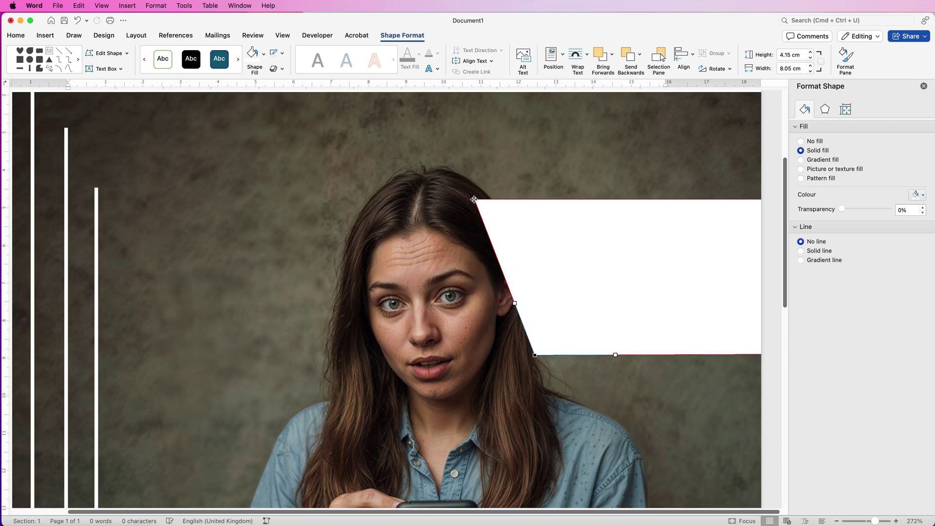
{"action": "left_click_drag", "start_coordinate": [474, 200], "coordinate": [493, 200]}
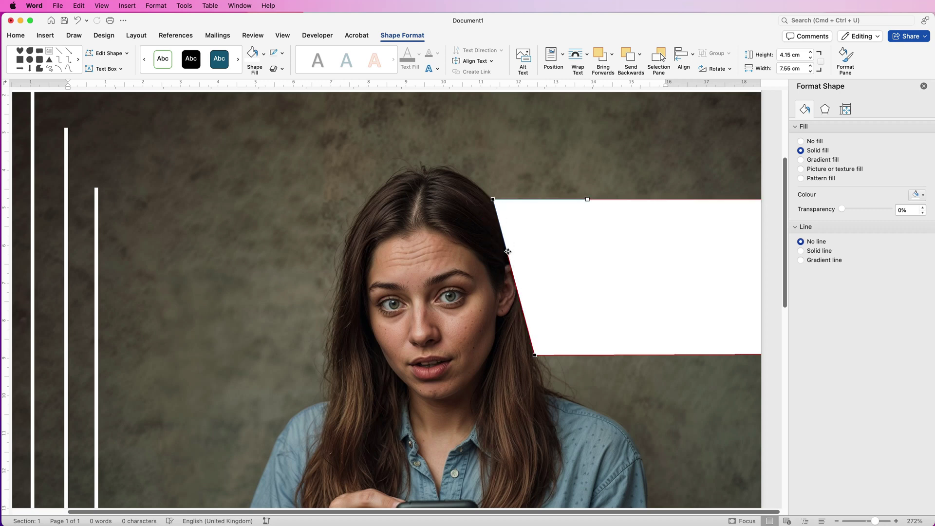
{"action": "left_click_drag", "start_coordinate": [506, 251], "coordinate": [534, 249]}
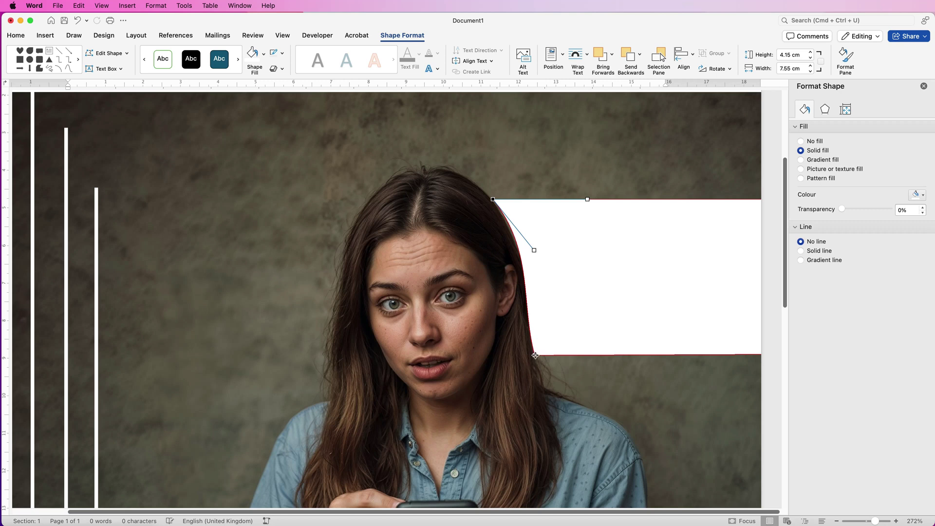
Refine the upper and lower curves and add a point so the edge follows her hair.
{"action": "left_click", "coordinate": [536, 356]}
{"action": "left_click_drag", "start_coordinate": [521, 303], "coordinate": [528, 300]}
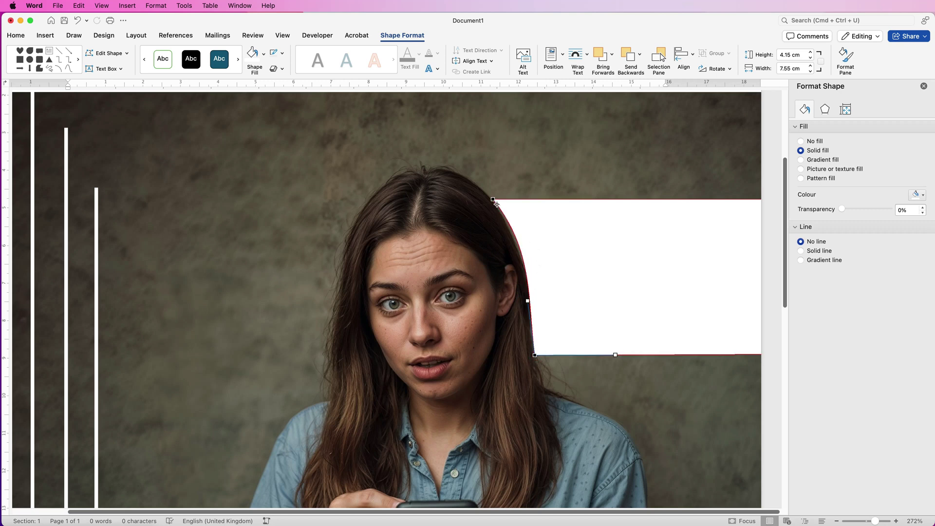
{"action": "left_click", "coordinate": [493, 200]}
{"action": "left_click_drag", "start_coordinate": [533, 251], "coordinate": [537, 271]}
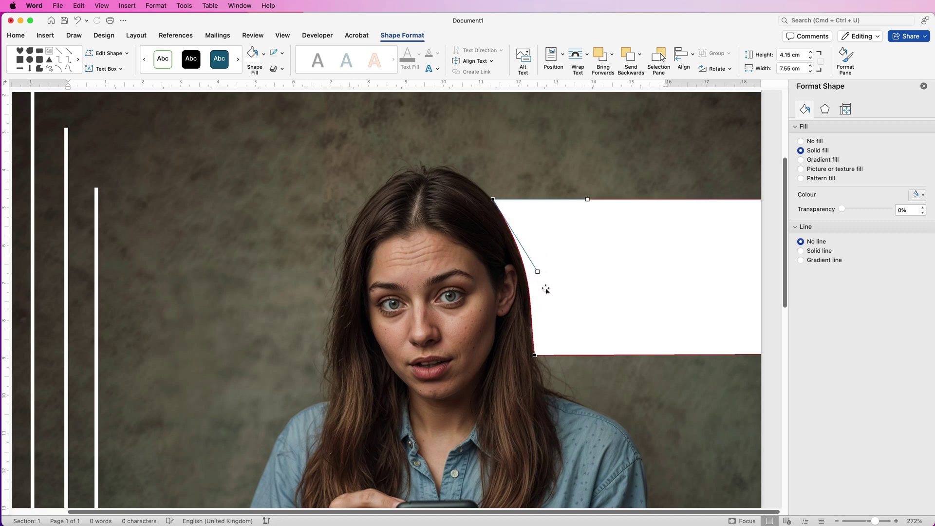
{"action": "left_click", "coordinate": [534, 355]}
{"action": "mouse_move", "coordinate": [530, 299]}
{"action": "left_mouse_down"}
{"action": "mouse_move", "coordinate": [540, 294]}
{"action": "mouse_move", "coordinate": [531, 299]}
{"action": "left_mouse_up"}
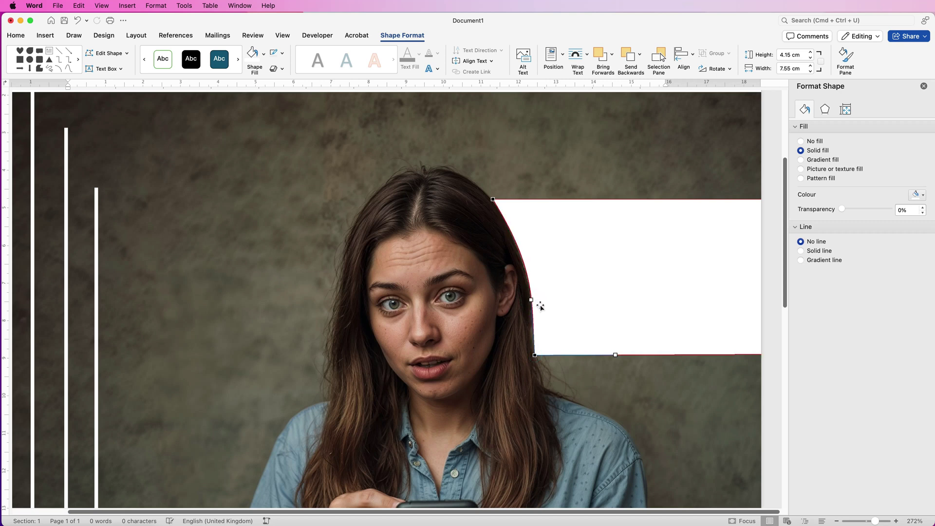
{"action": "left_click", "coordinate": [570, 161]}
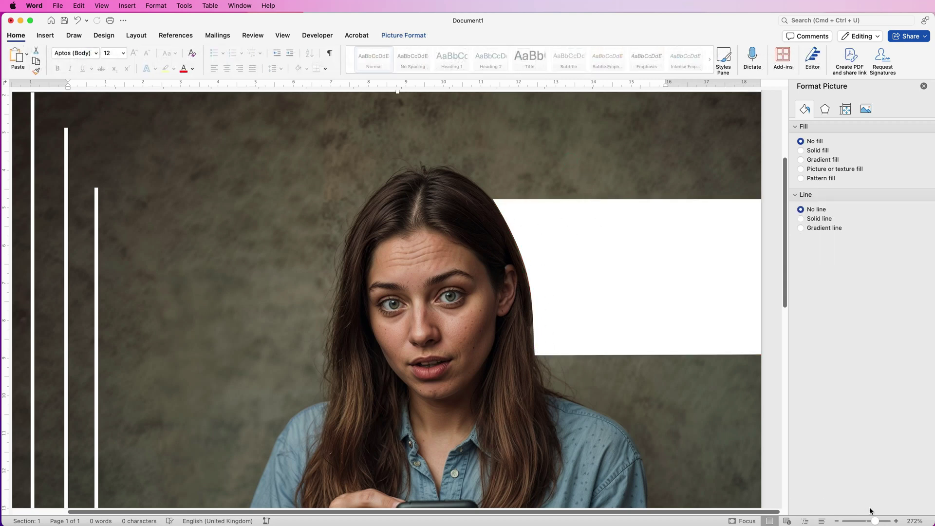
Insert the first fist icon found by searching 'FIST' in Word's stock icons.
{"action": "left_click_drag", "start_coordinate": [876, 522], "coordinate": [872, 522]}
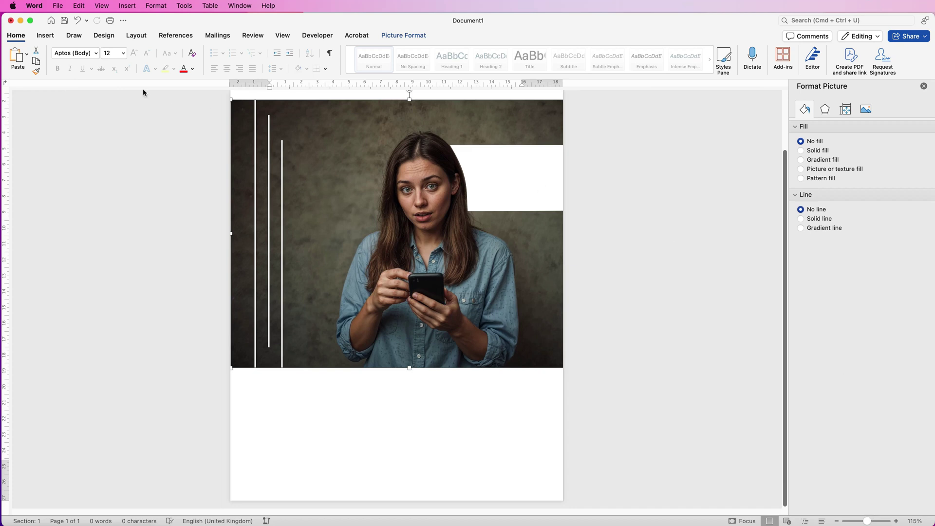
{"action": "left_click", "coordinate": [49, 37]}
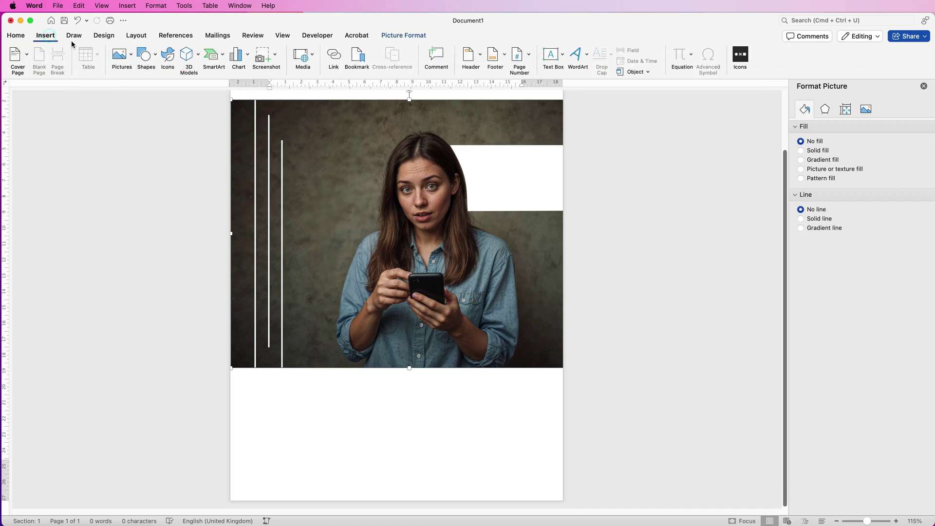
{"action": "left_click", "coordinate": [168, 56]}
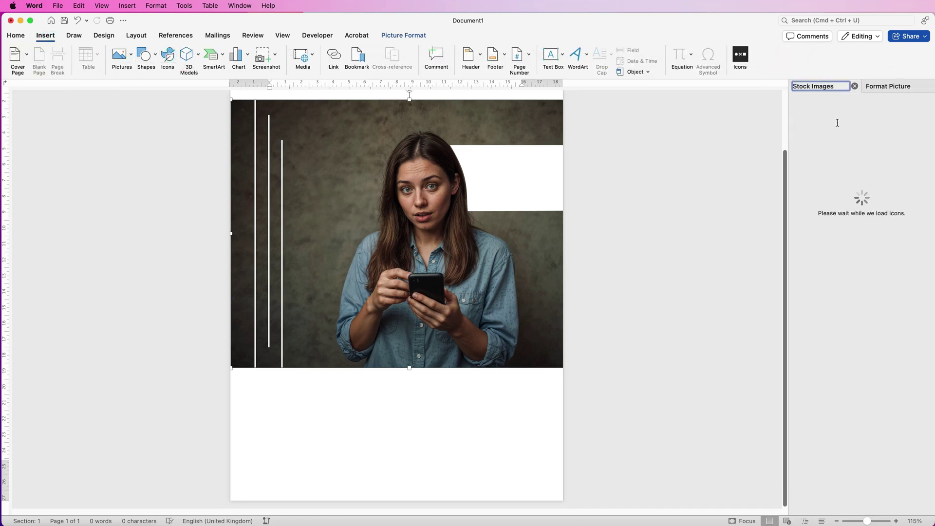
{"action": "left_click", "coordinate": [810, 141]}
{"action": "type", "text": "FIST"}
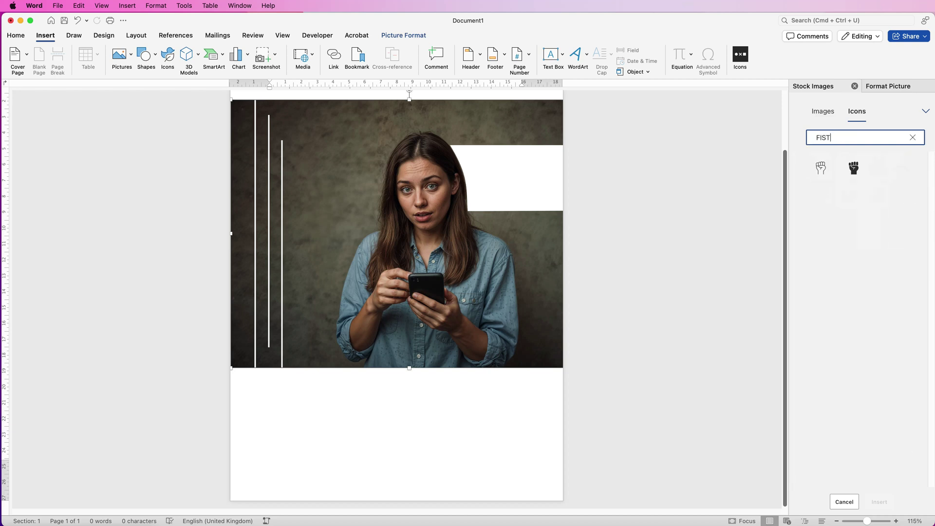
{"action": "left_click", "coordinate": [821, 168]}
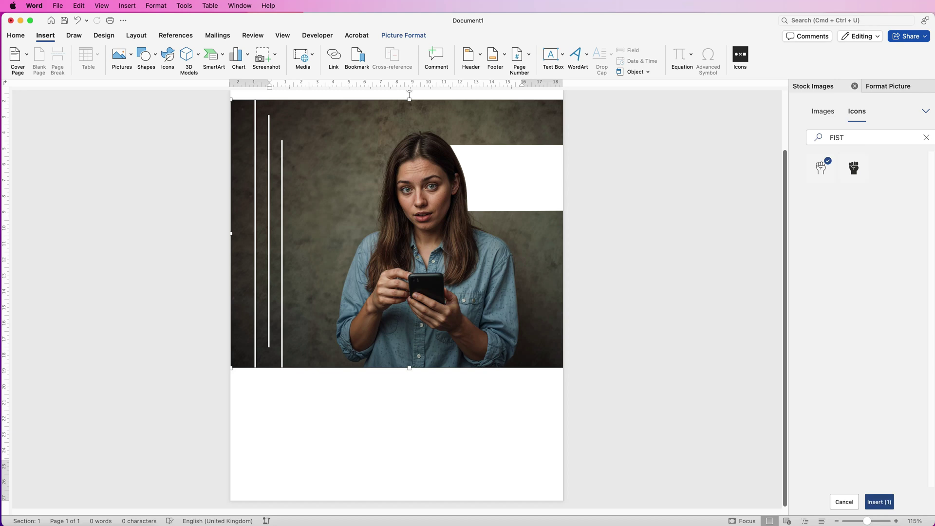
{"action": "left_click", "coordinate": [879, 502]}
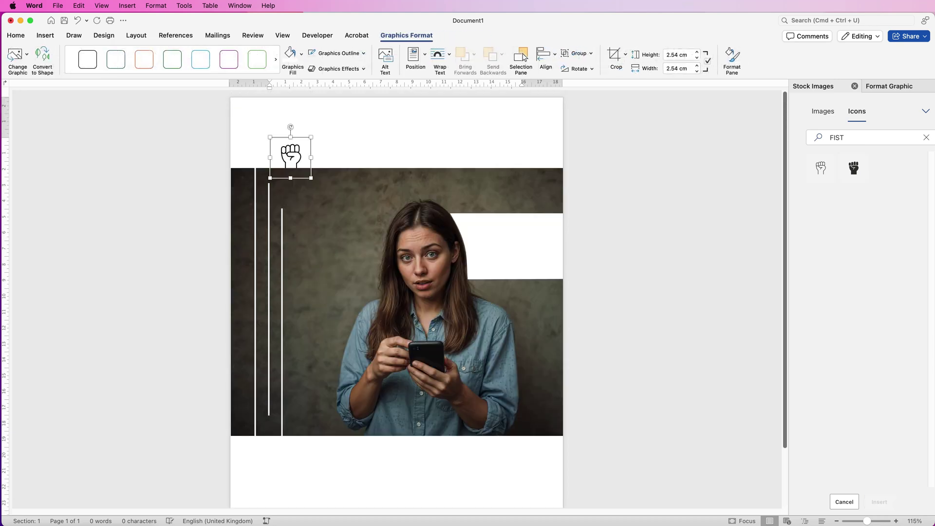
Set the fist icon to In Front of Text, move it onto the photo, and fill it white.
{"action": "left_click", "coordinate": [440, 55]}
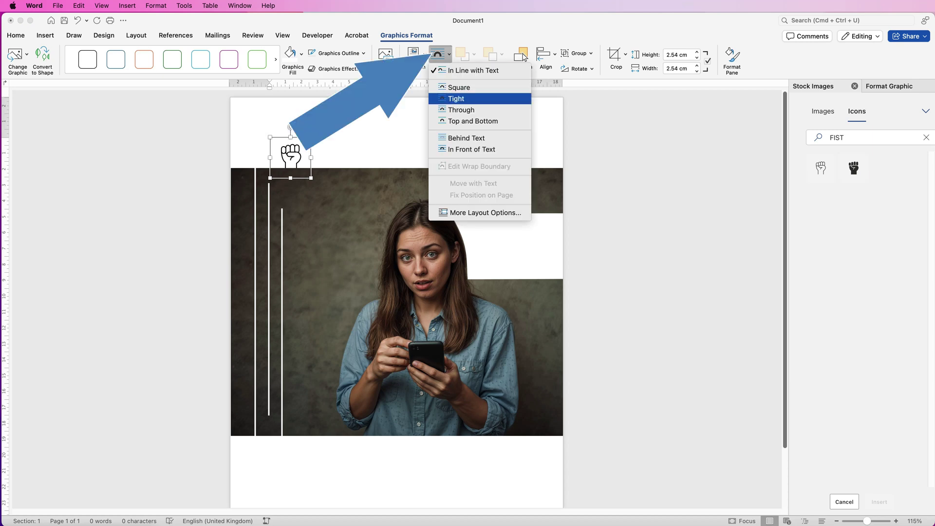
{"action": "key", "text": "Return"}
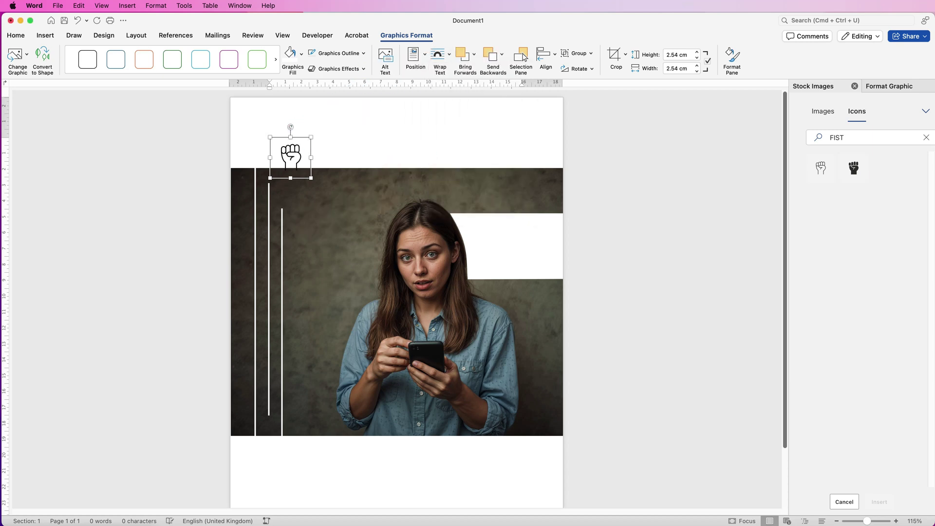
{"action": "mouse_move", "coordinate": [291, 157]}
{"action": "left_mouse_down"}
{"action": "mouse_move", "coordinate": [309, 164]}
{"action": "mouse_move", "coordinate": [354, 229]}
{"action": "left_mouse_up"}
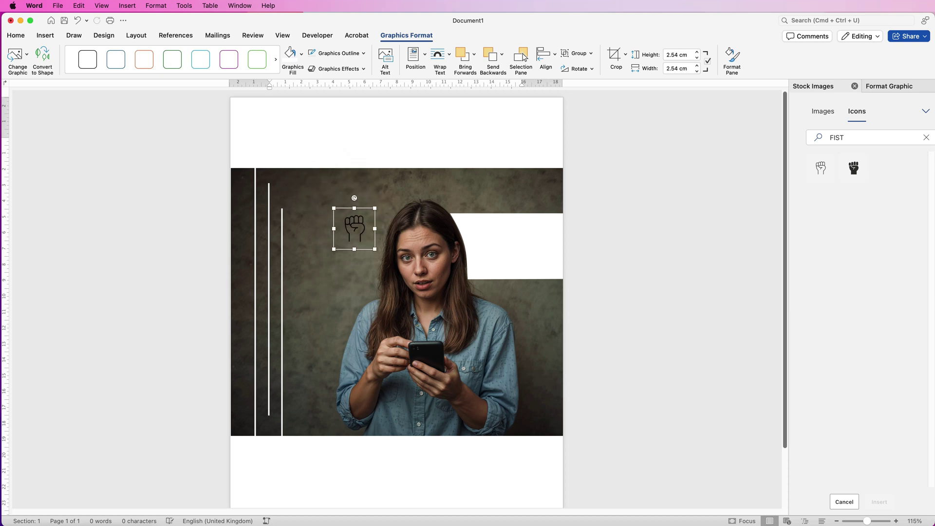
{"action": "left_click", "coordinate": [302, 54]}
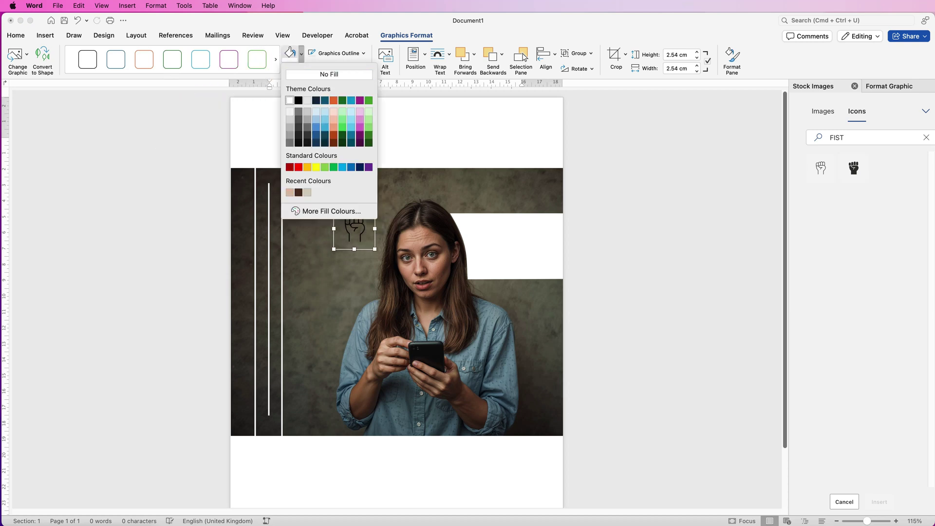
{"action": "left_click", "coordinate": [289, 100]}
Enlarge the fist to about 3.8 cm and tilt it counter-clockwise.
{"action": "left_click_drag", "start_coordinate": [334, 208], "coordinate": [323, 184]}
{"action": "left_click_drag", "start_coordinate": [355, 219], "coordinate": [363, 288]}
{"action": "scroll", "coordinate": [362, 288], "scroll_direction": "up", "scroll_amount": 5}
{"action": "left_click_drag", "start_coordinate": [361, 249], "coordinate": [348, 255]}
{"action": "scroll", "coordinate": [349, 255], "scroll_direction": "up", "scroll_amount": 3}
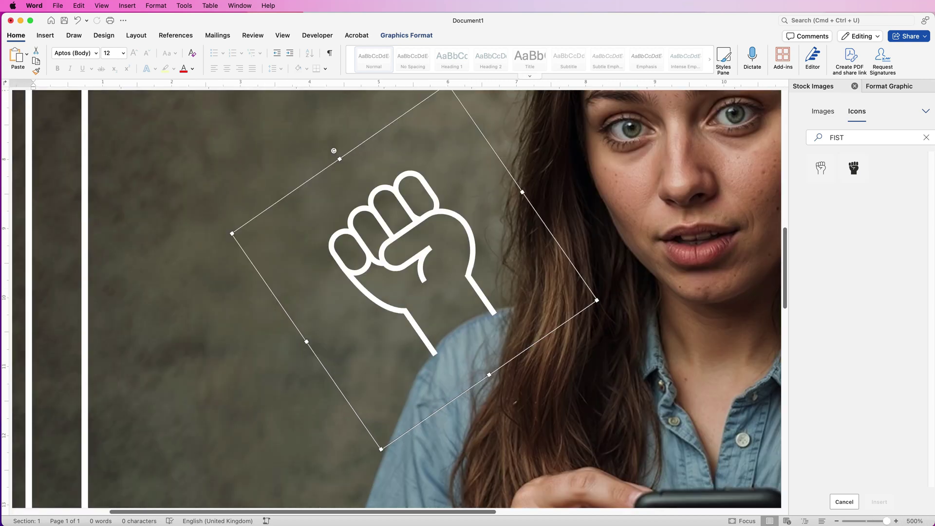
Convert the fist icon to an editable shape and move it toward her shoulder.
{"action": "left_click", "coordinate": [407, 36]}
{"action": "left_click", "coordinate": [407, 35]}
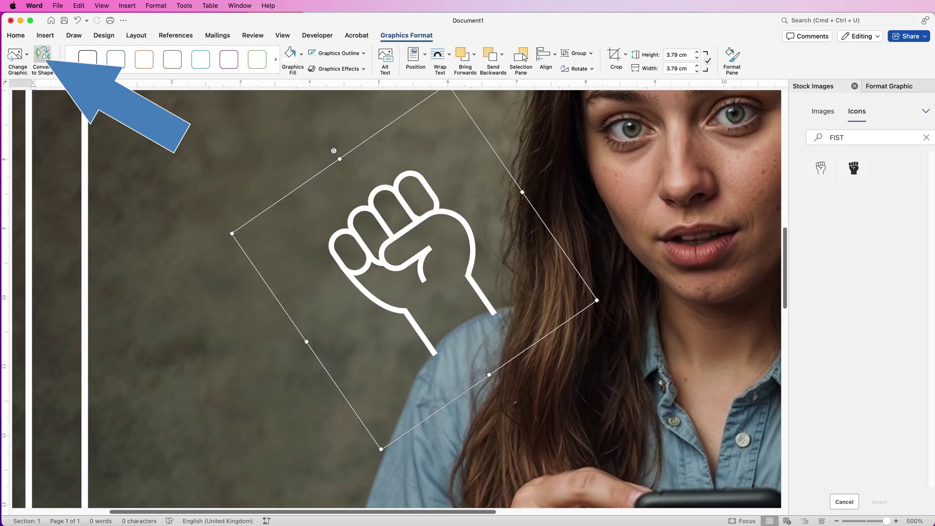
{"action": "left_click", "coordinate": [42, 55]}
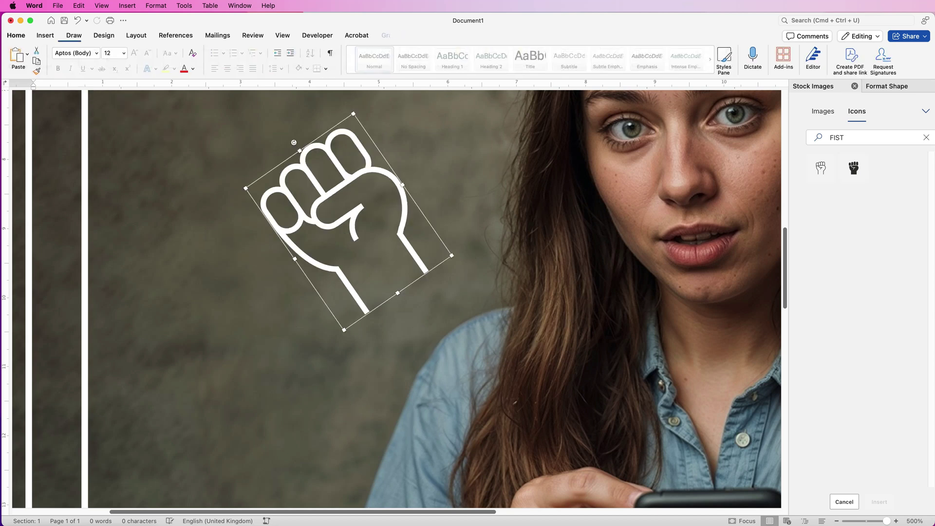
{"action": "left_click_drag", "start_coordinate": [348, 214], "coordinate": [399, 277]}
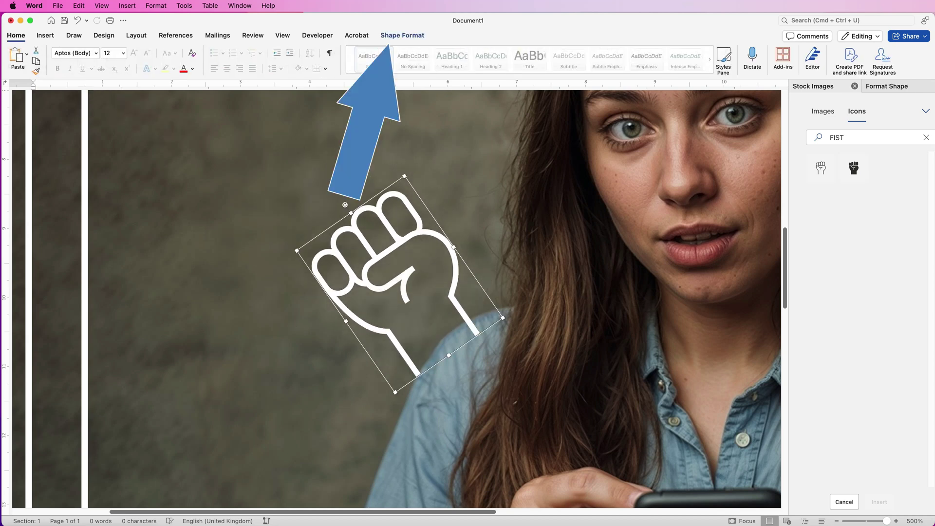
Edit the fist's wrist points, trimming the right wrist line so it runs toward her shoulder.
{"action": "left_click", "coordinate": [402, 35]}
{"action": "left_click", "coordinate": [108, 52]}
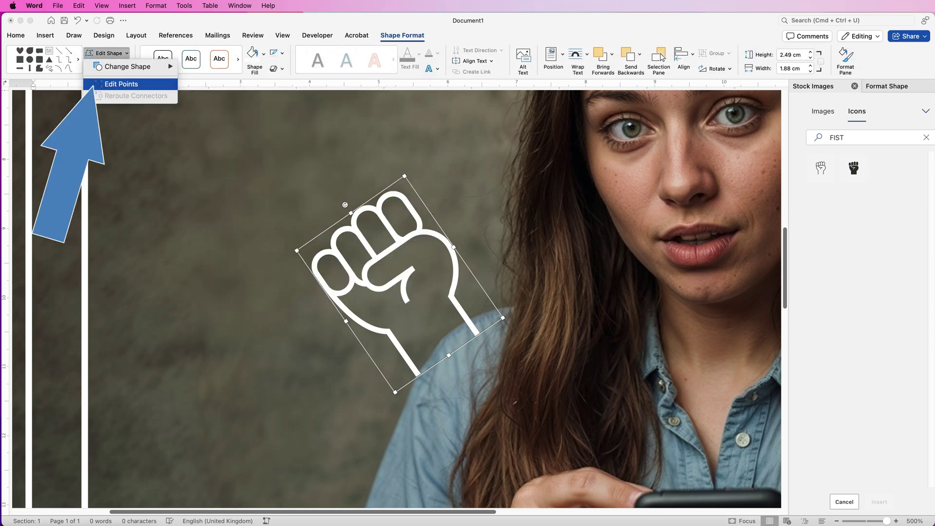
{"action": "left_click", "coordinate": [122, 84]}
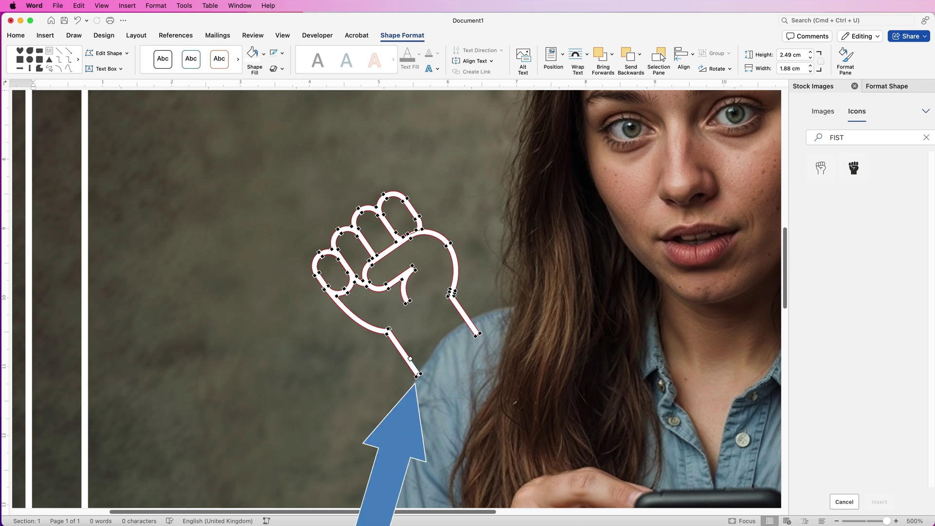
{"action": "left_click", "coordinate": [417, 374]}
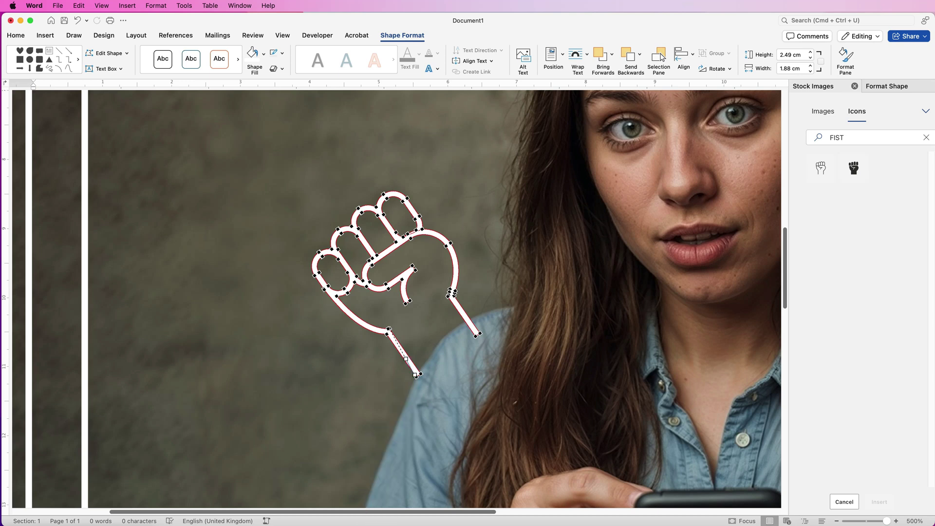
{"action": "left_click_drag", "start_coordinate": [415, 375], "coordinate": [417, 374]}
{"action": "left_click", "coordinate": [472, 321]}
{"action": "left_click_drag", "start_coordinate": [470, 325], "coordinate": [460, 317]}
{"action": "left_click_drag", "start_coordinate": [475, 336], "coordinate": [463, 312]}
{"action": "key", "text": "Escape"}
{"action": "key", "text": "Escape"}
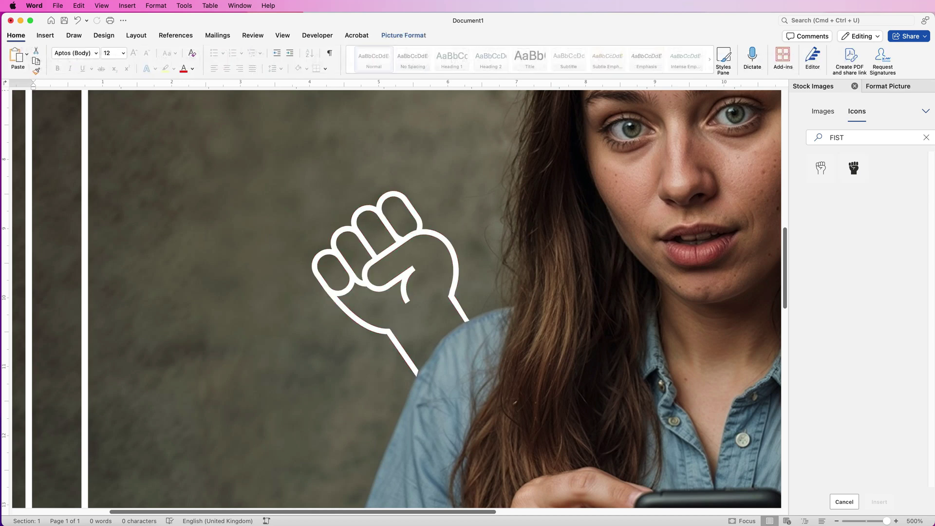
{"action": "scroll", "coordinate": [396, 299], "scroll_direction": "down", "scroll_amount": 10}
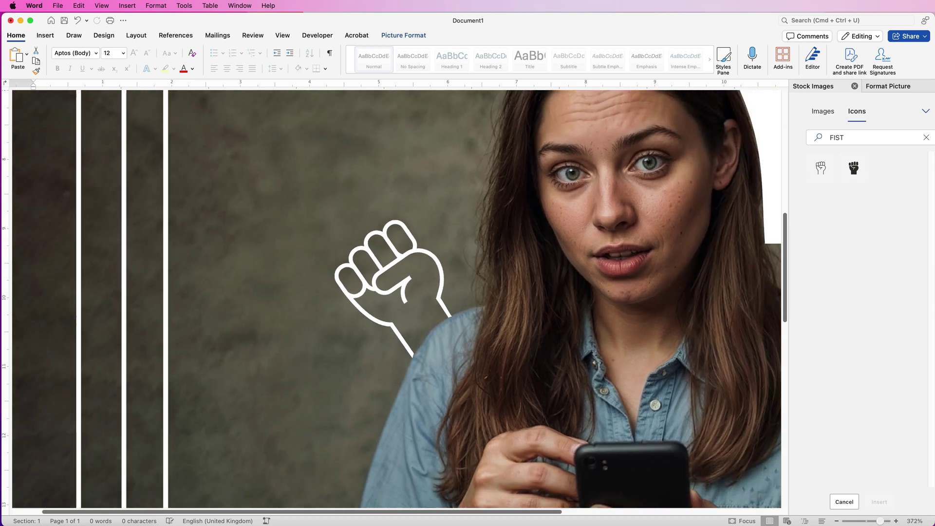
{"action": "scroll", "coordinate": [397, 298], "scroll_direction": "down", "scroll_amount": 5}
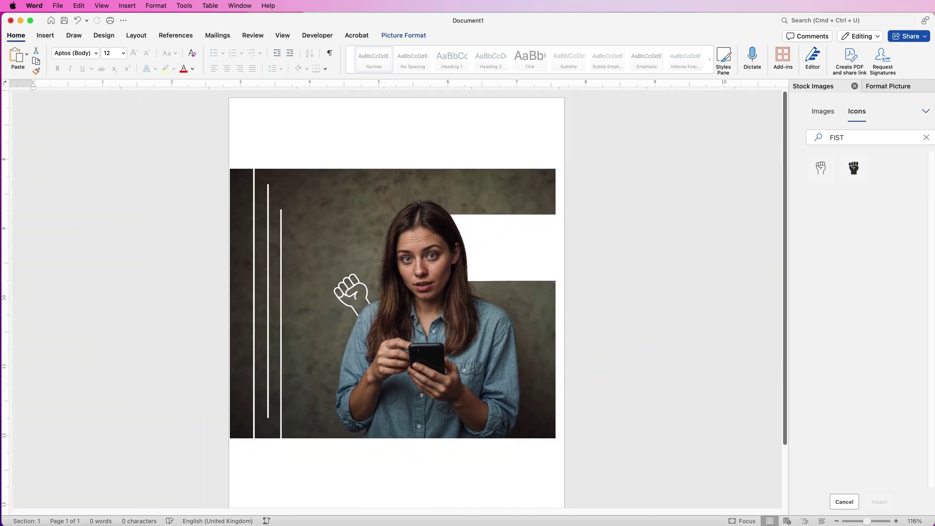